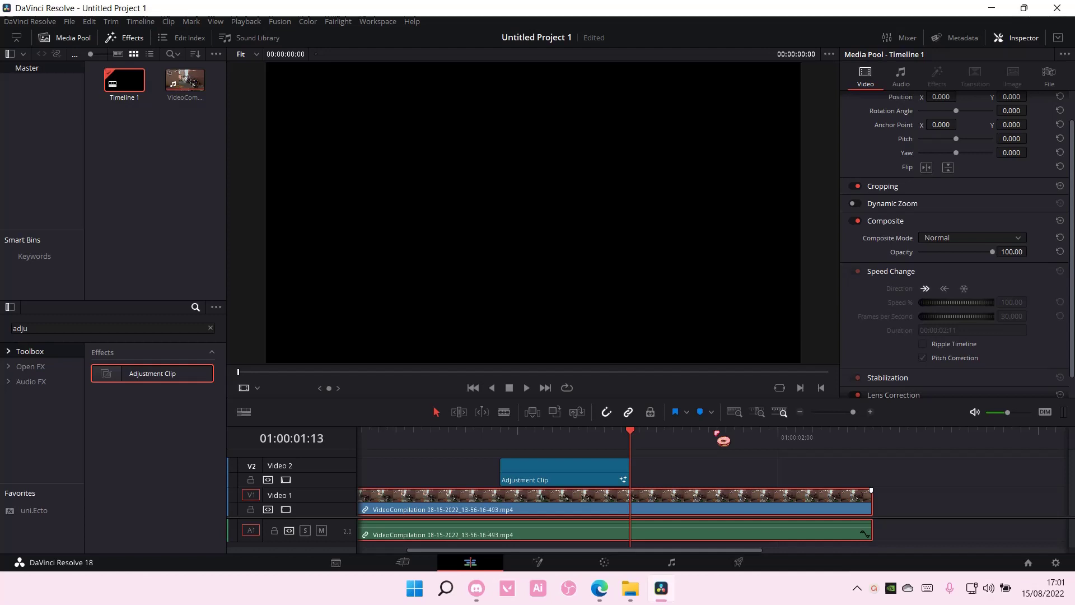
Switch the viewer from the black Media Pool source to the Timeline 1 gameplay frame
left_click(635, 432)
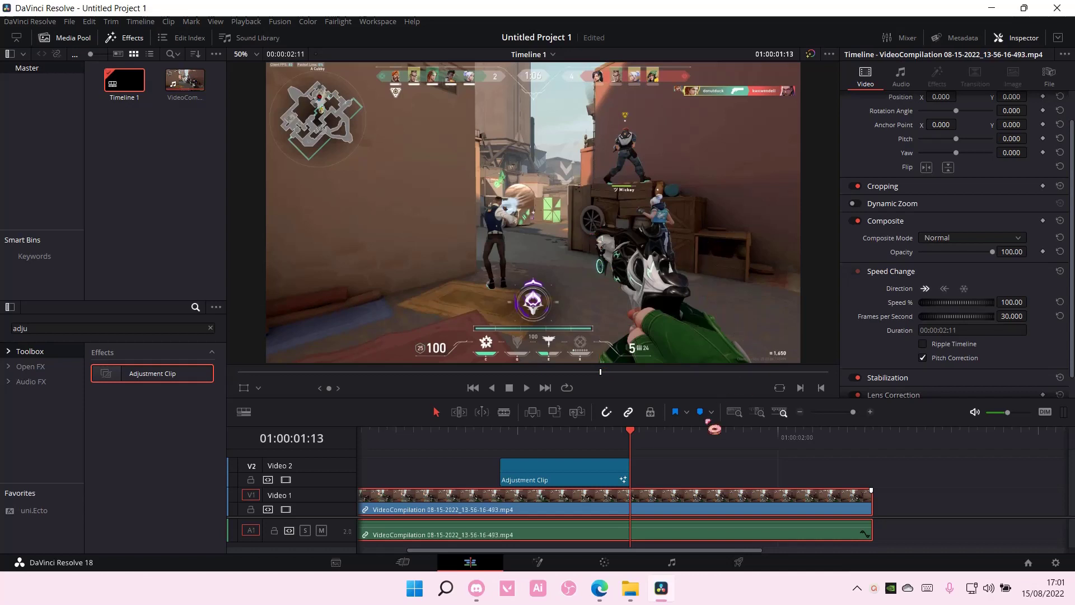
Unlink the gameplay clip from its audio and blade the video at 01:00:01:13
right_click(669, 501)
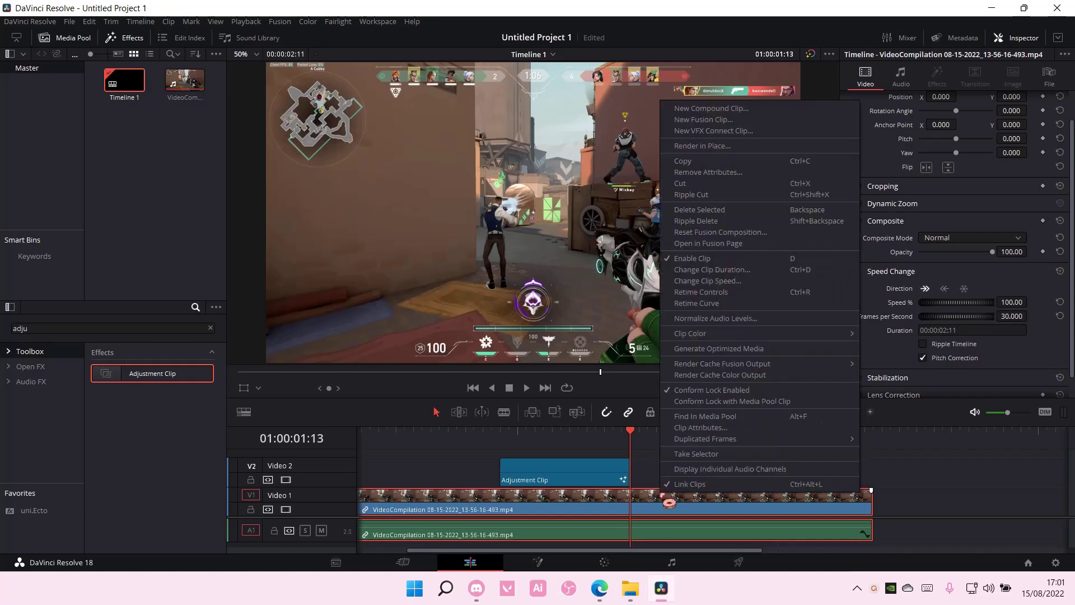
left_click(681, 485)
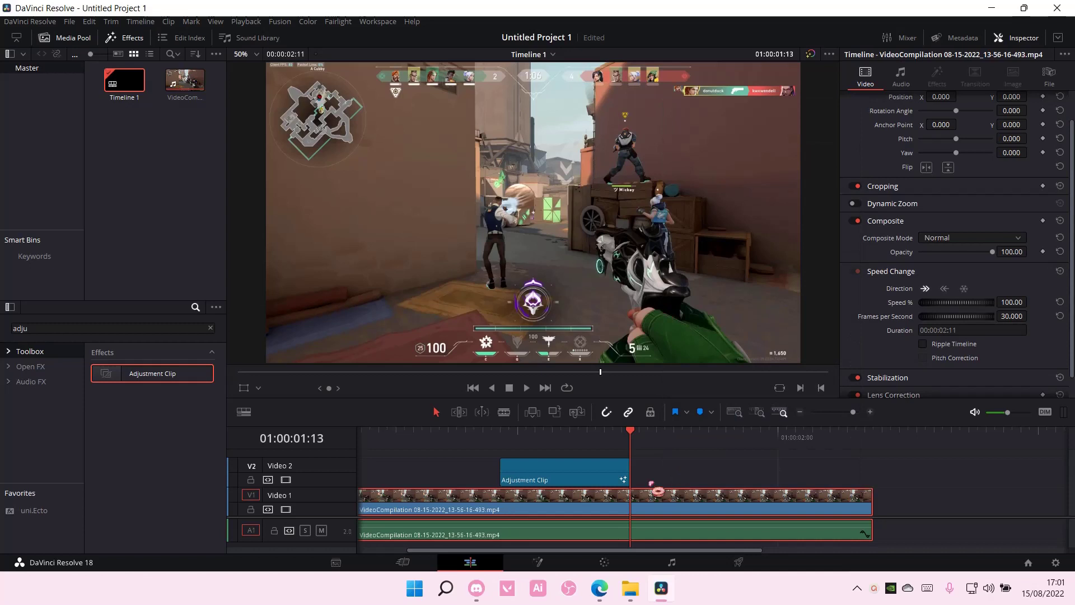
left_click(504, 413)
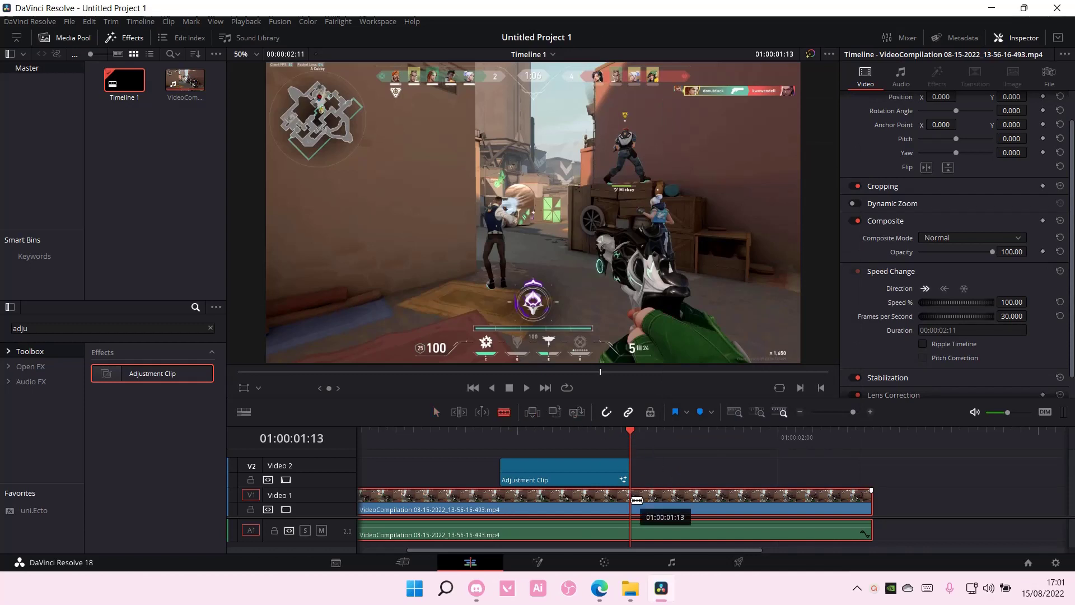
left_click(631, 504)
left_click(437, 412)
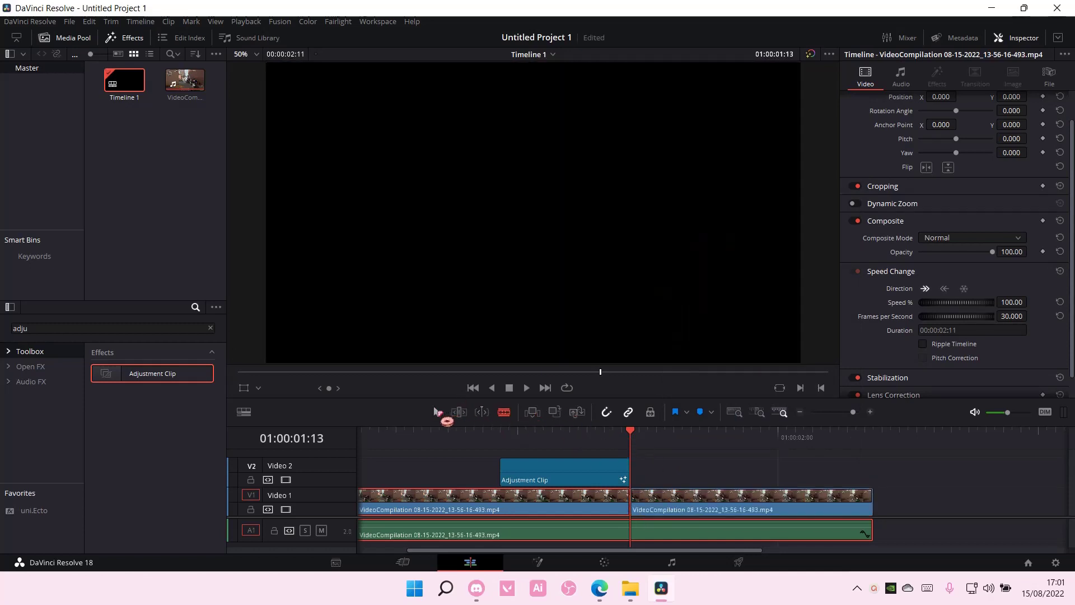
Alt-drag a copy of the split clip's second part up onto Video 2
mouse_move(656, 443)
left_mouse_down()
mouse_move(842, 454)
mouse_move(649, 460)
left_mouse_up()
key("space")
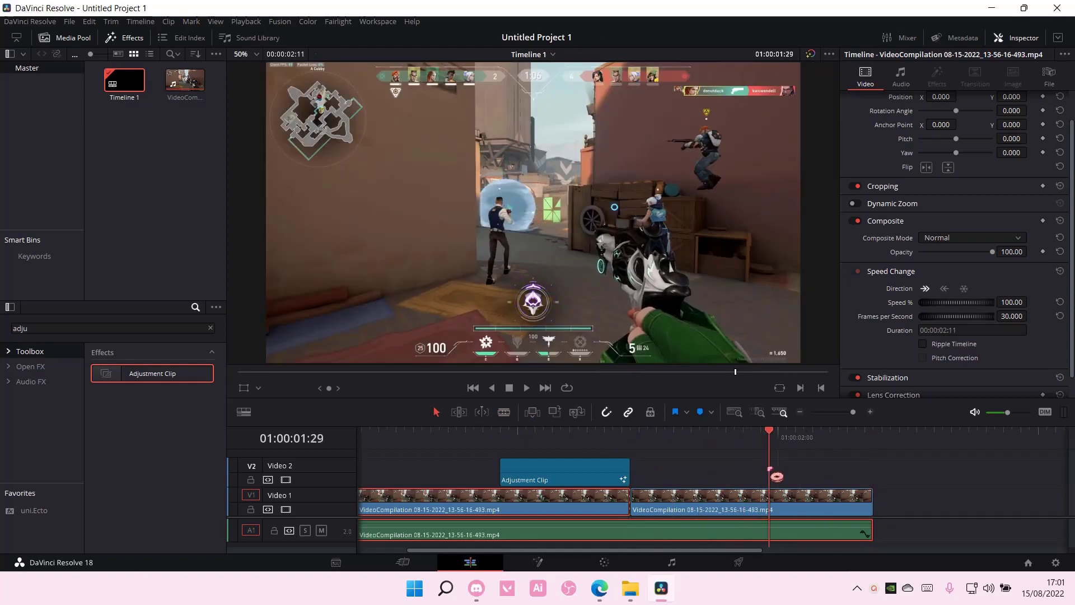
key("Up")
left_click(672, 507)
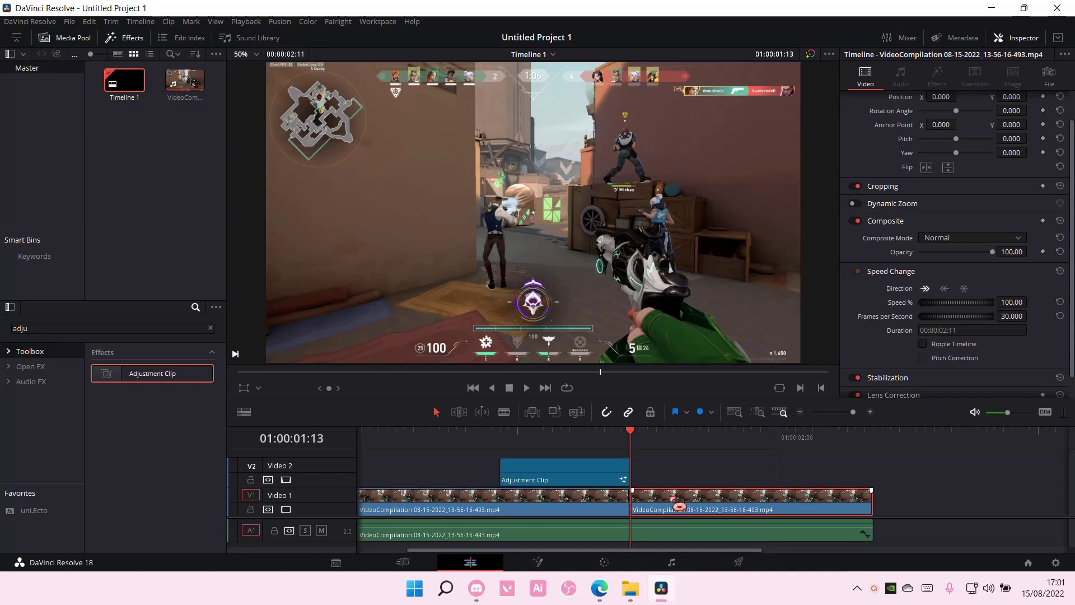
left_click_drag(679, 507, 678, 489)
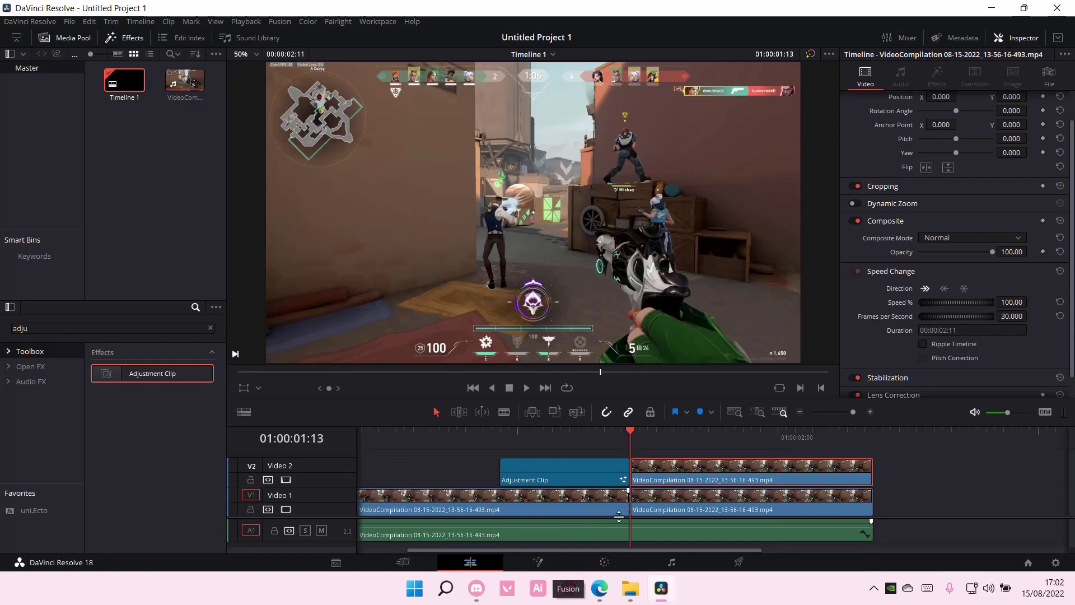
Bring up the Color page with the Video 2 copy's single ungraded corrector, passing through Fusion
right_click(682, 482)
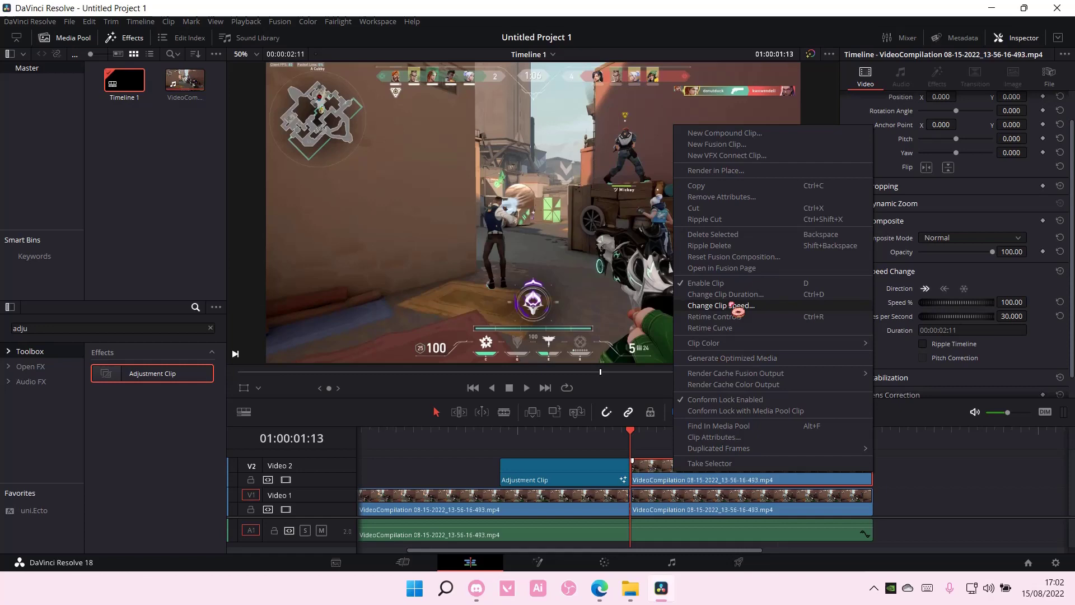
left_click(737, 283)
key("shift+5")
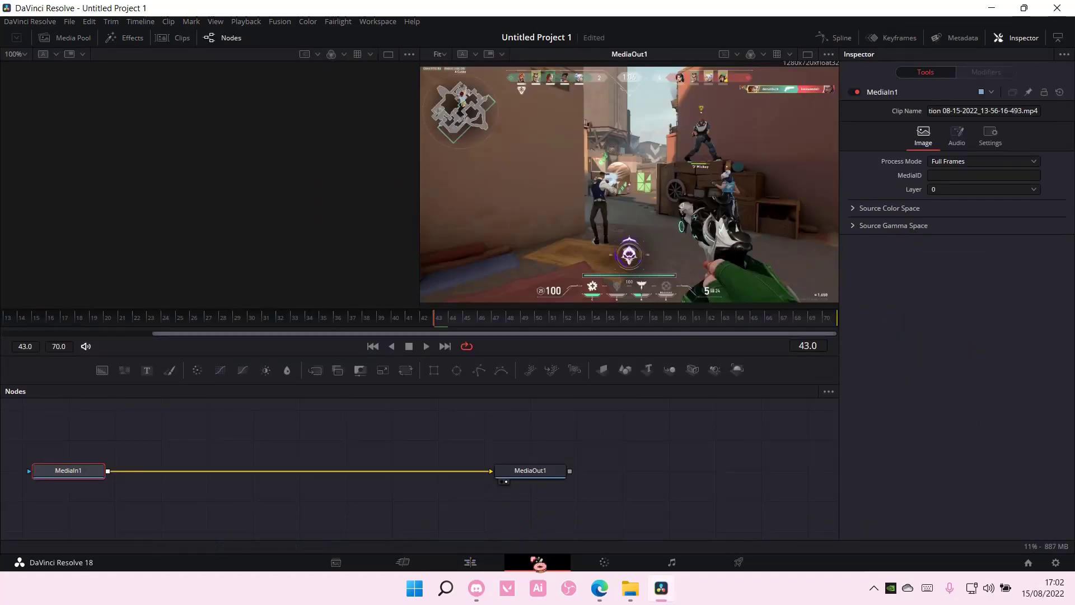
left_click(606, 566)
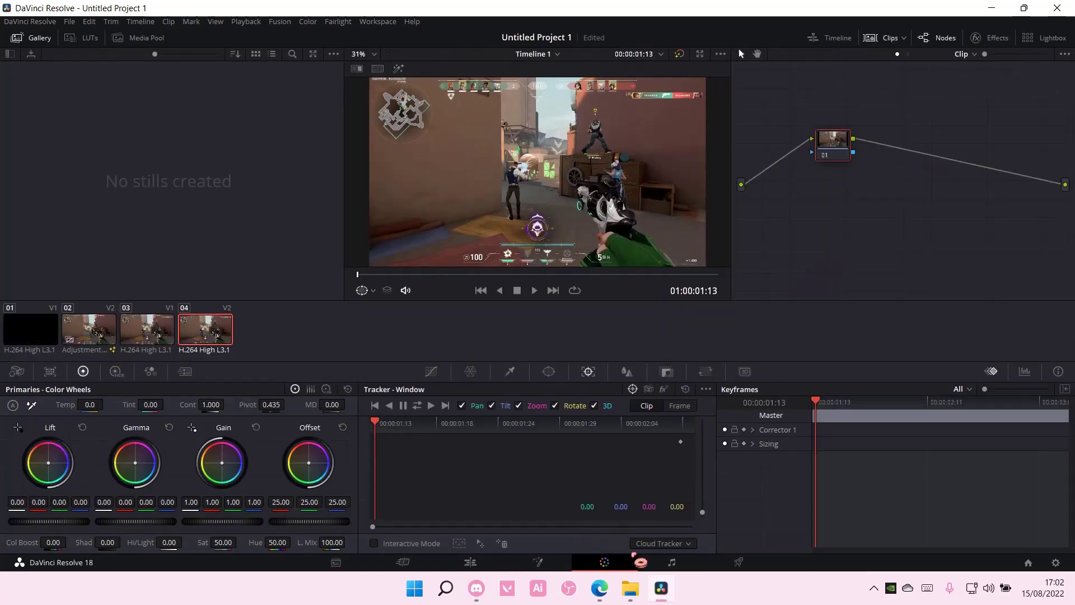
left_click(471, 562)
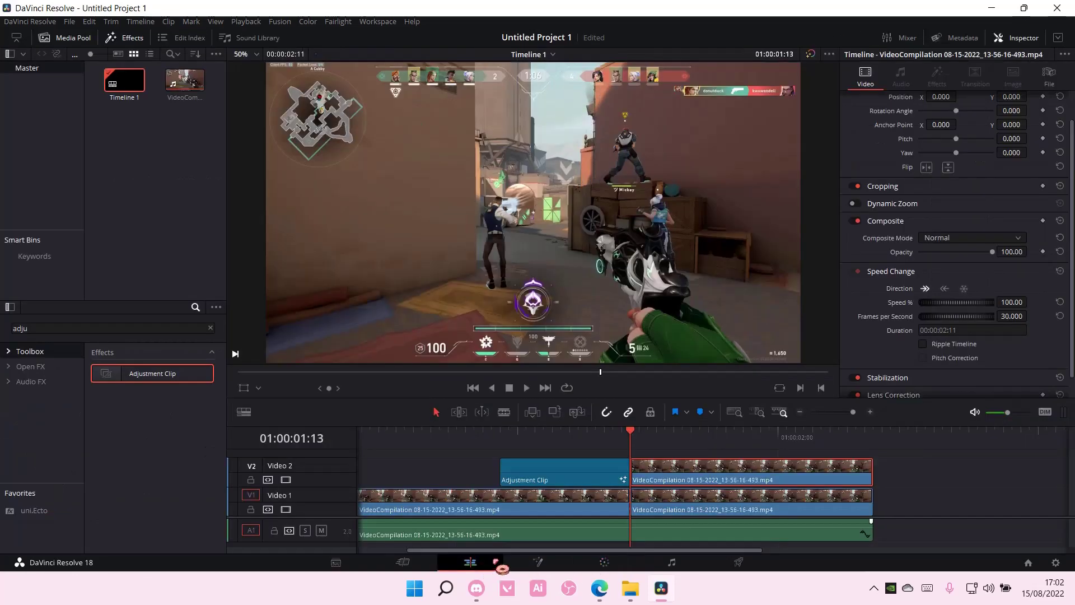
left_click(605, 563)
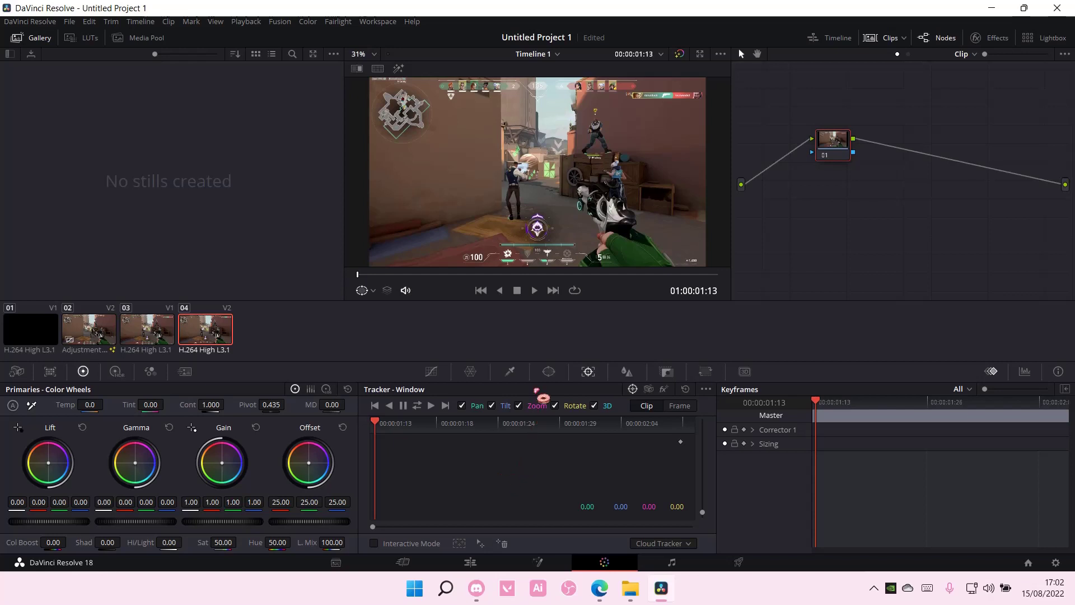
Pick the Curve window tool and zoom the viewer toward the lower part of the frame
left_click(549, 371)
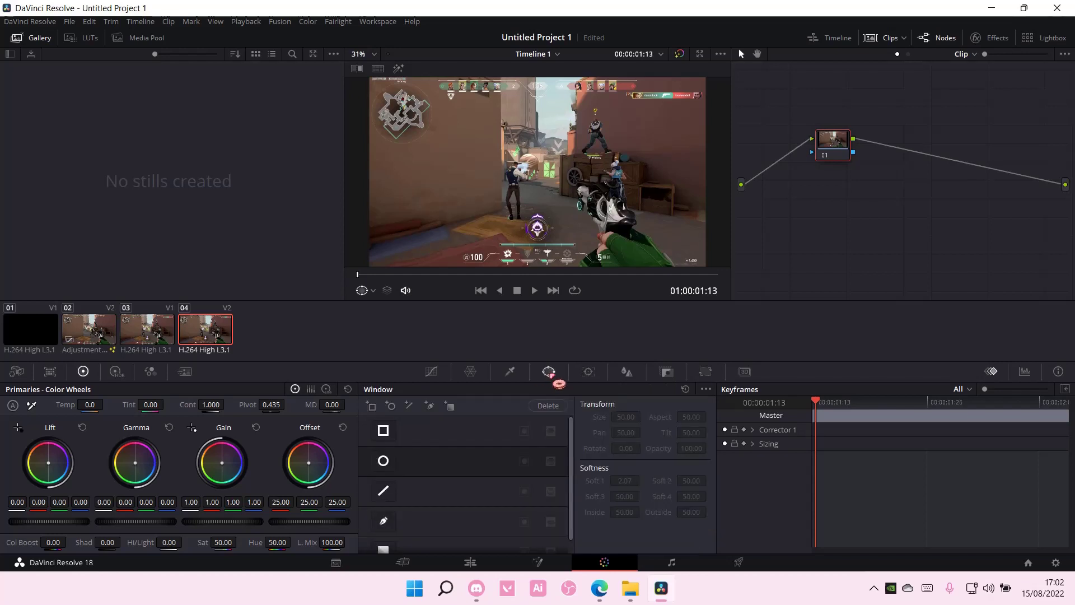
left_click(384, 507)
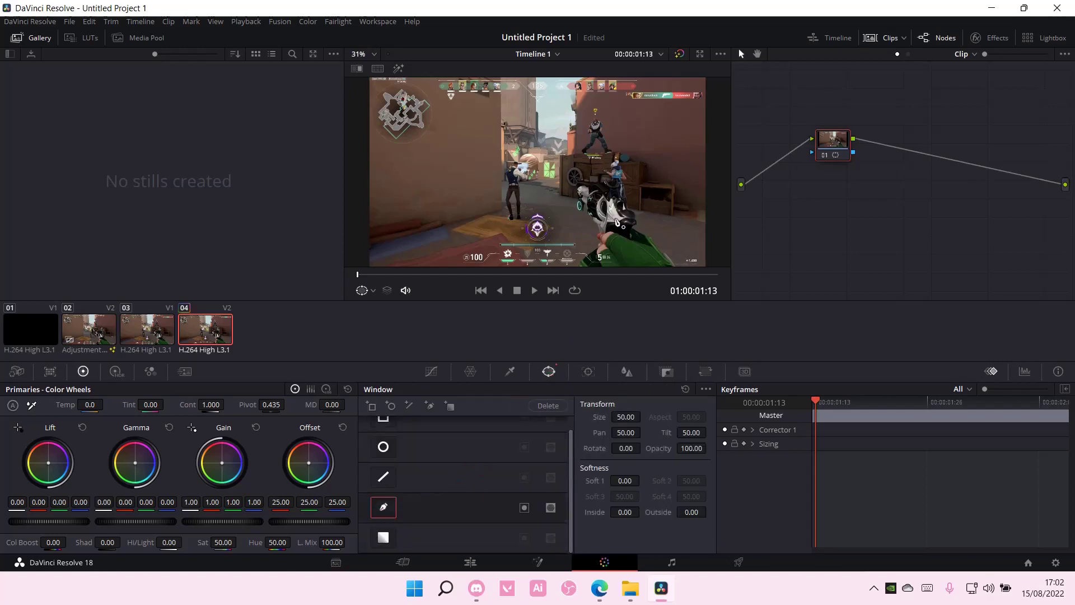
scroll(638, 230, "up", 3)
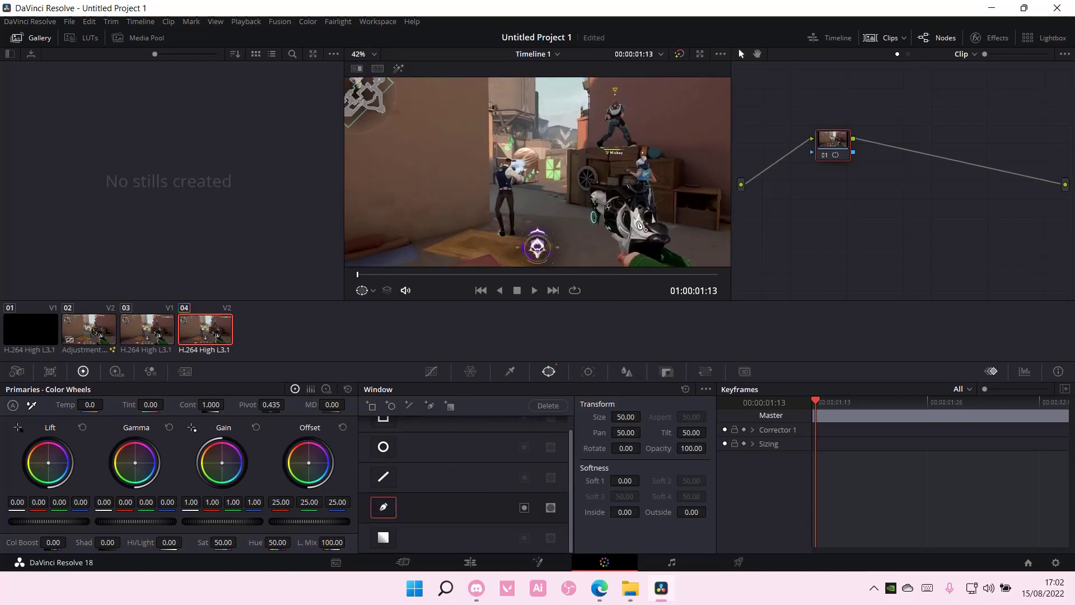
scroll(638, 215, "up", 5)
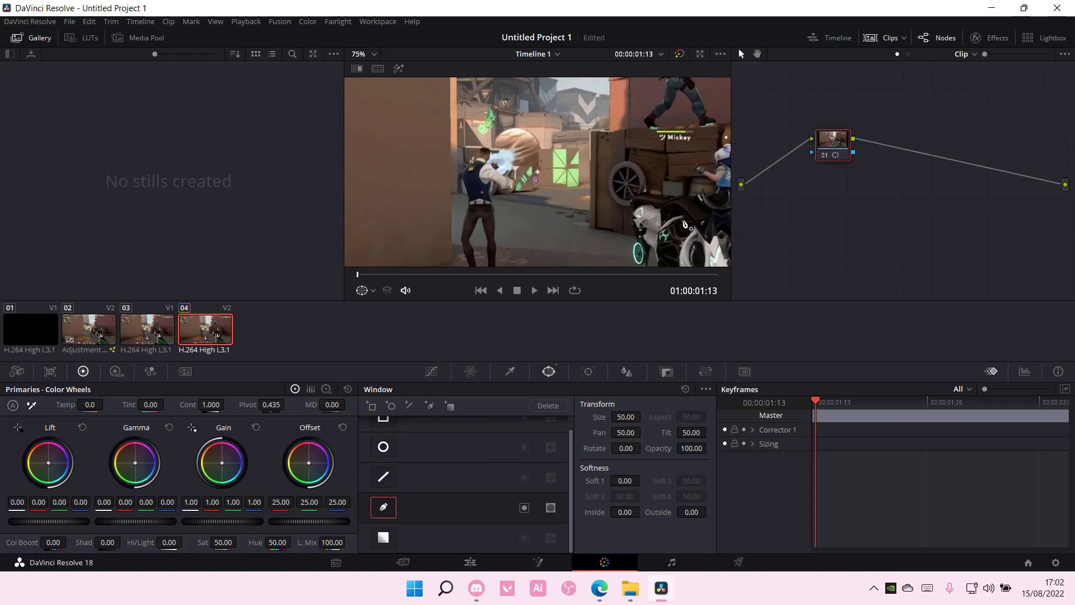
left_click_drag(684, 224, 515, 173)
Zoom further onto the gun and lower HUD, then bring up the screen recorder's toolbar
scroll(539, 236, "up", 1)
scroll(539, 235, "up", 4)
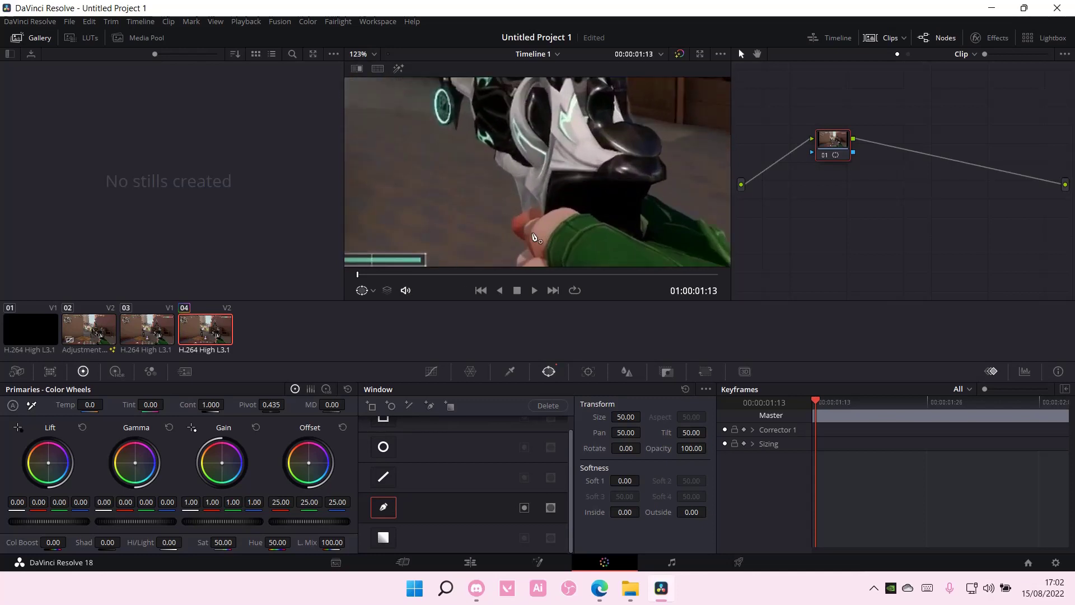
left_click_drag(539, 235, 563, 223)
scroll(563, 224, "up", 2)
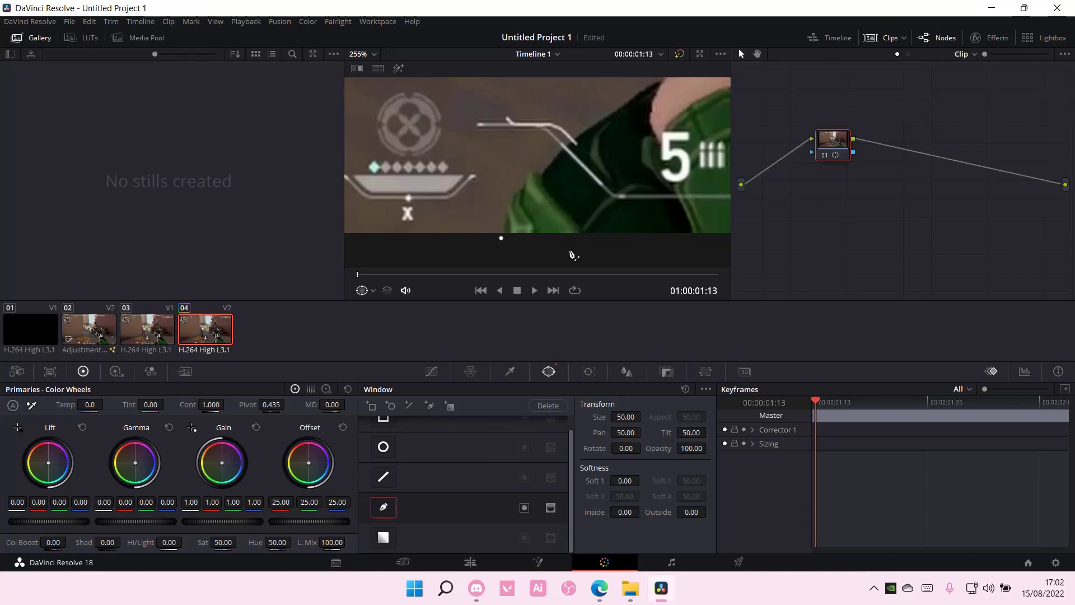
left_click(874, 588)
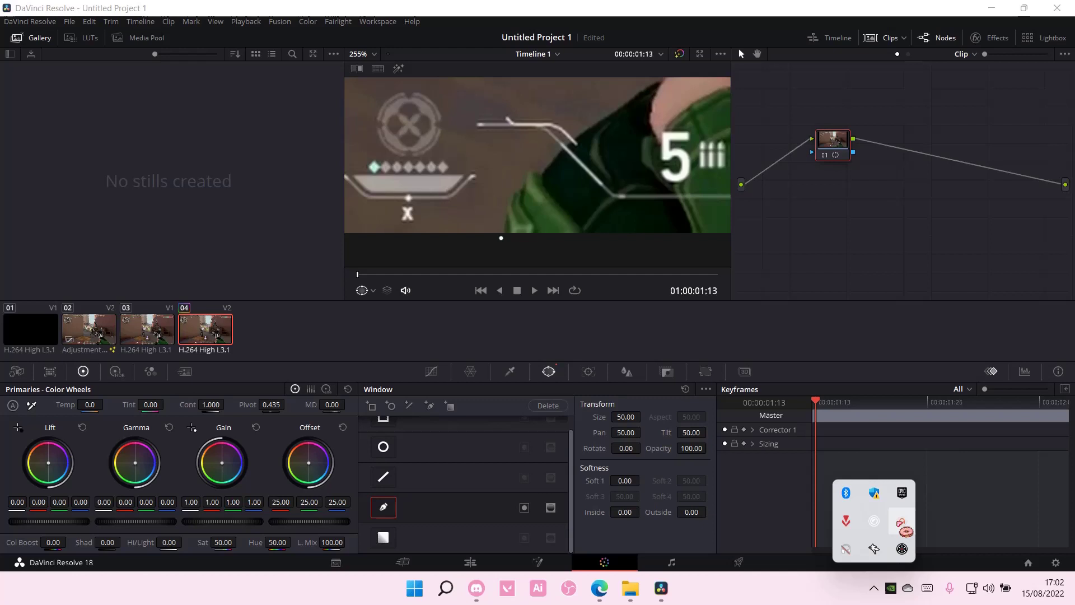
left_click(903, 524)
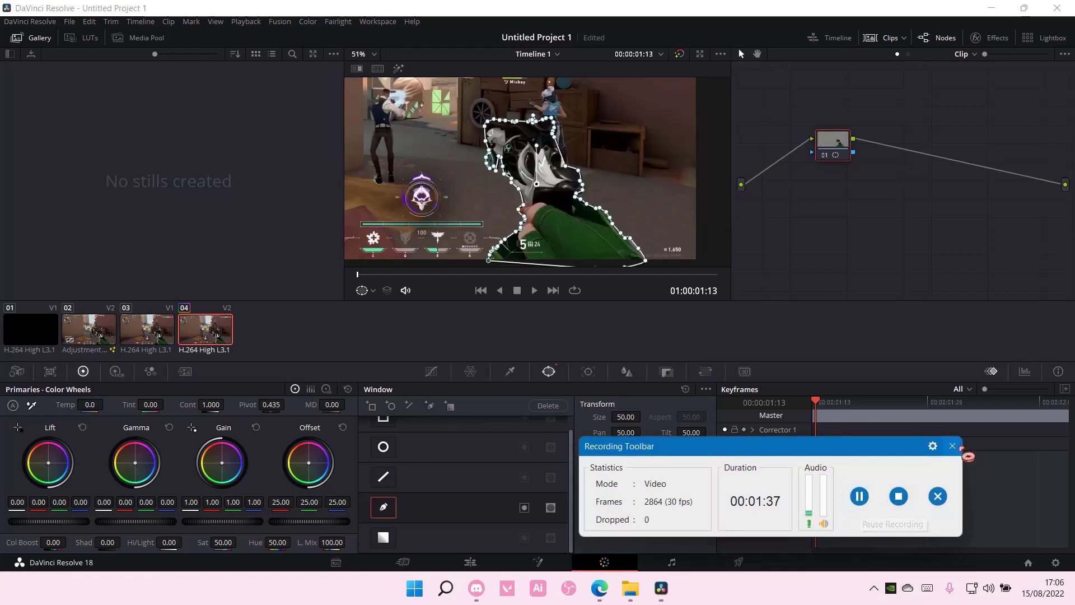
Dismiss the recorder, open the Tracker palette for the curve mask, and play a later frame to check it
left_click(951, 446)
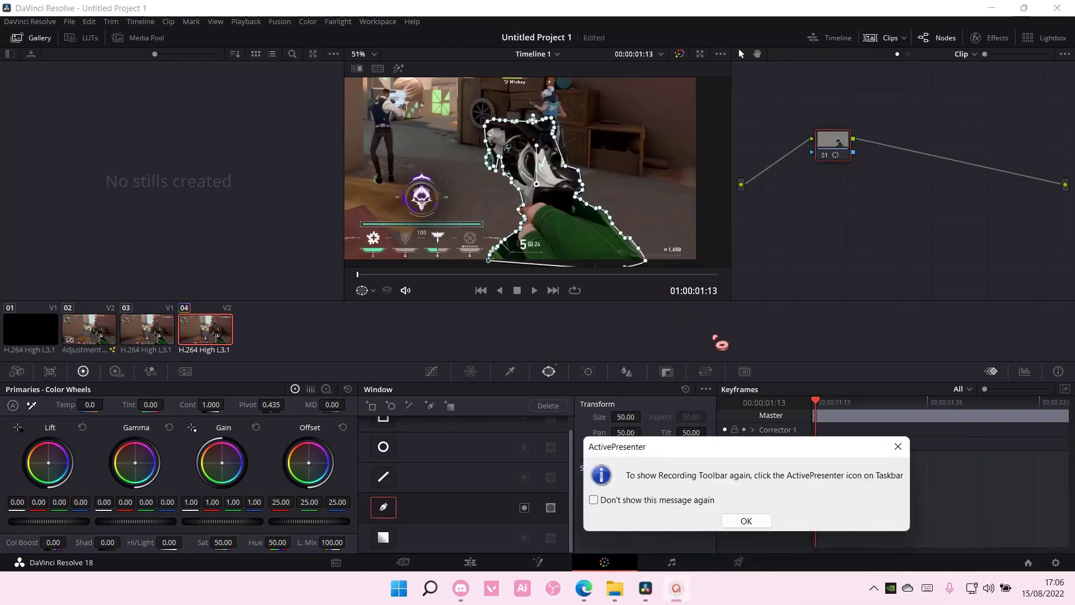
left_click(746, 521)
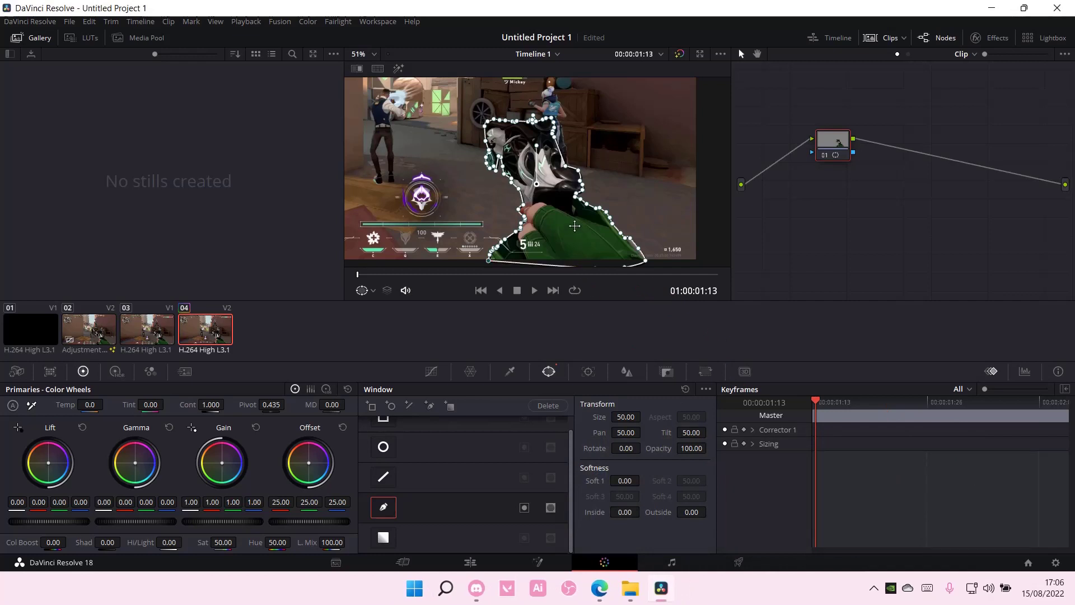
scroll(575, 226, "up", 2)
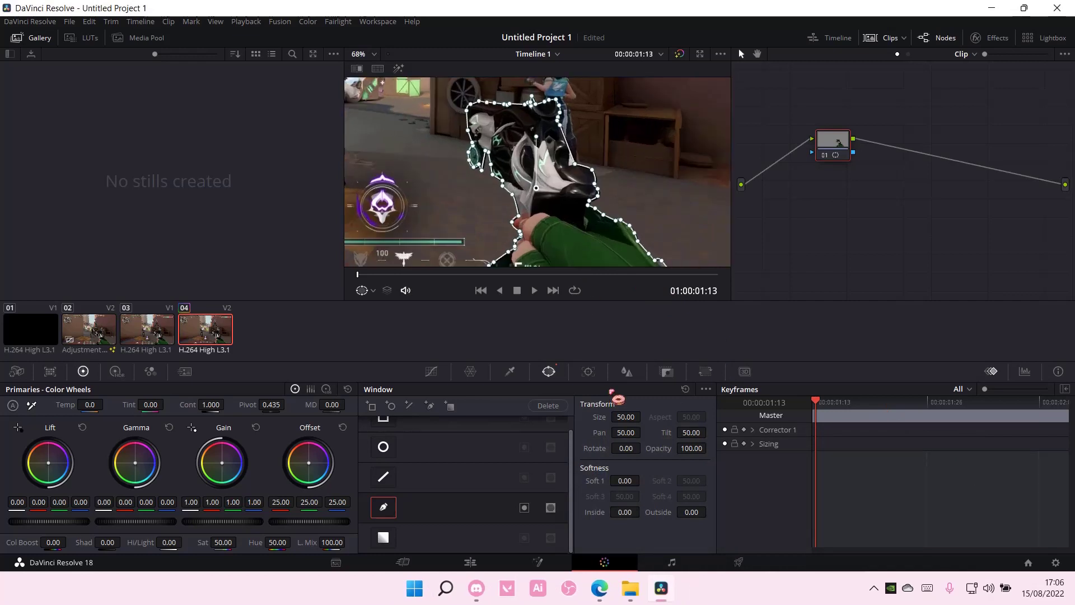
left_click(592, 374)
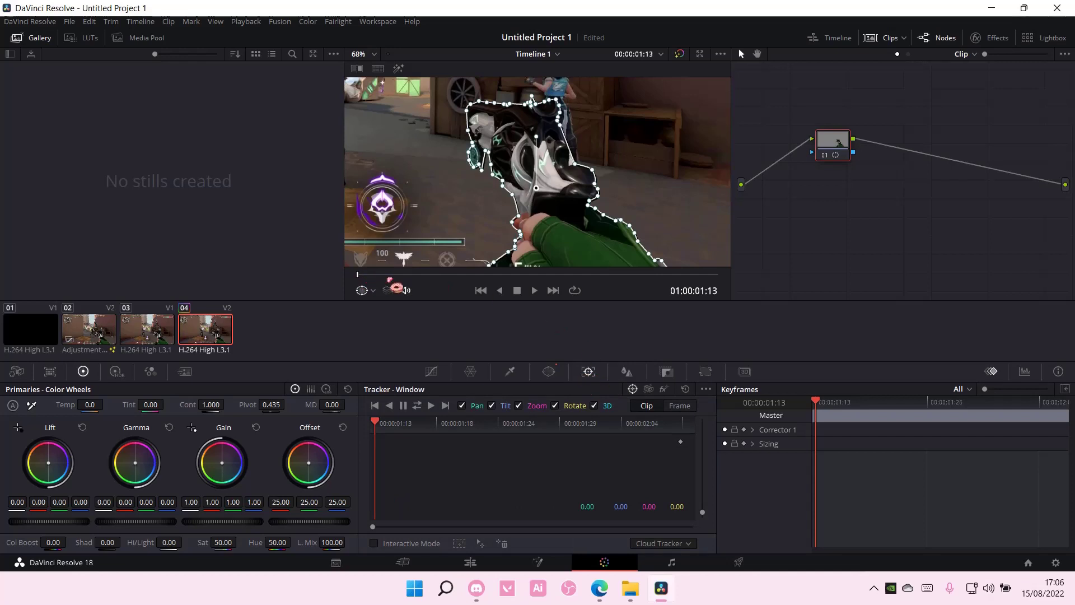
left_click_drag(358, 276, 503, 275)
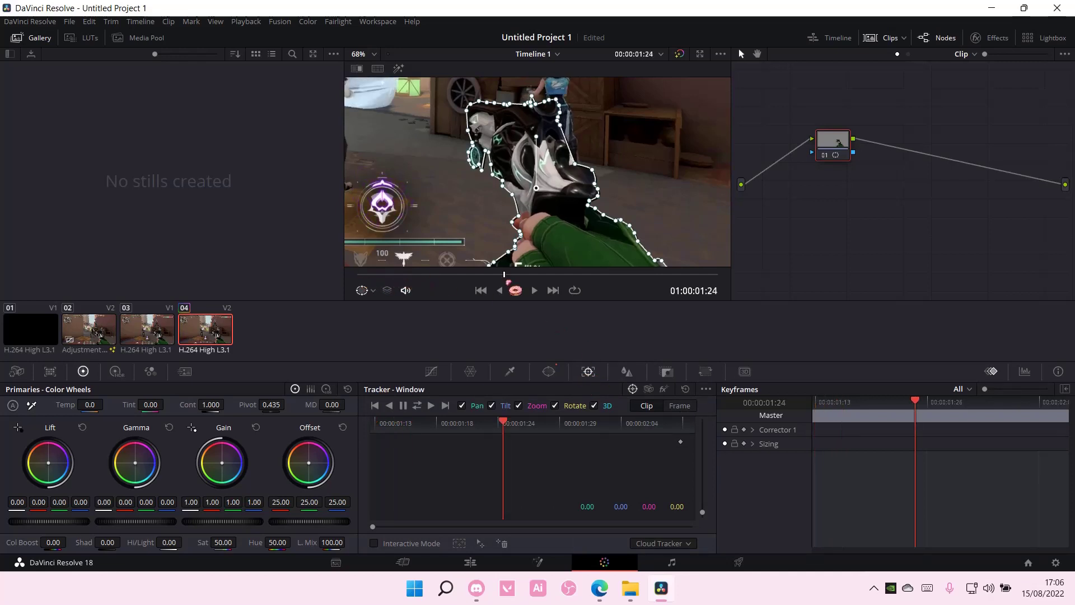
key("space")
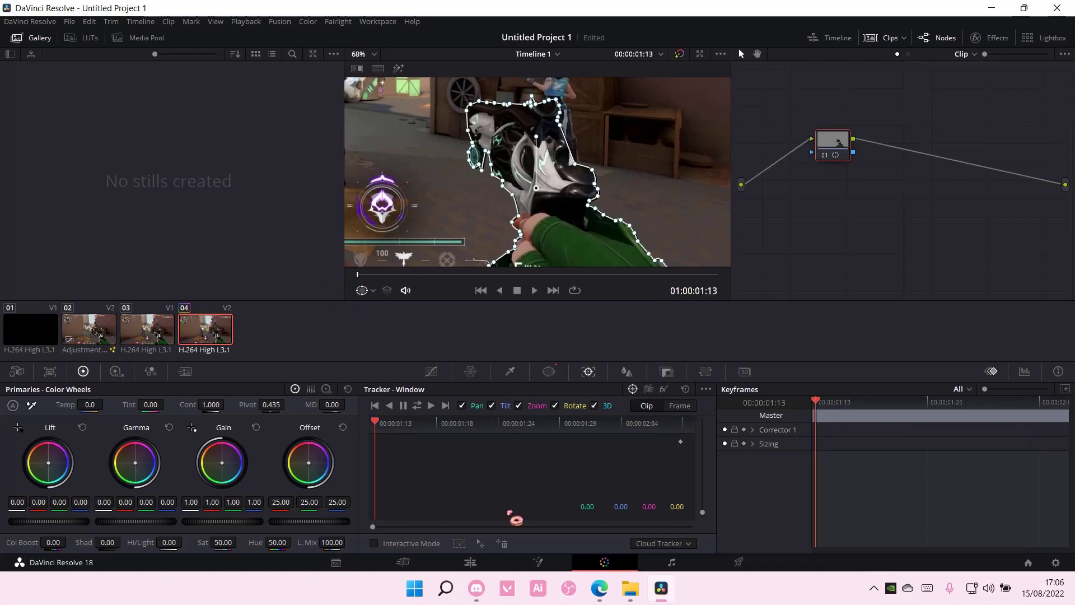
Add an Alpha Output to the node graph and connect the corrector's blue key output to it
left_click(482, 568)
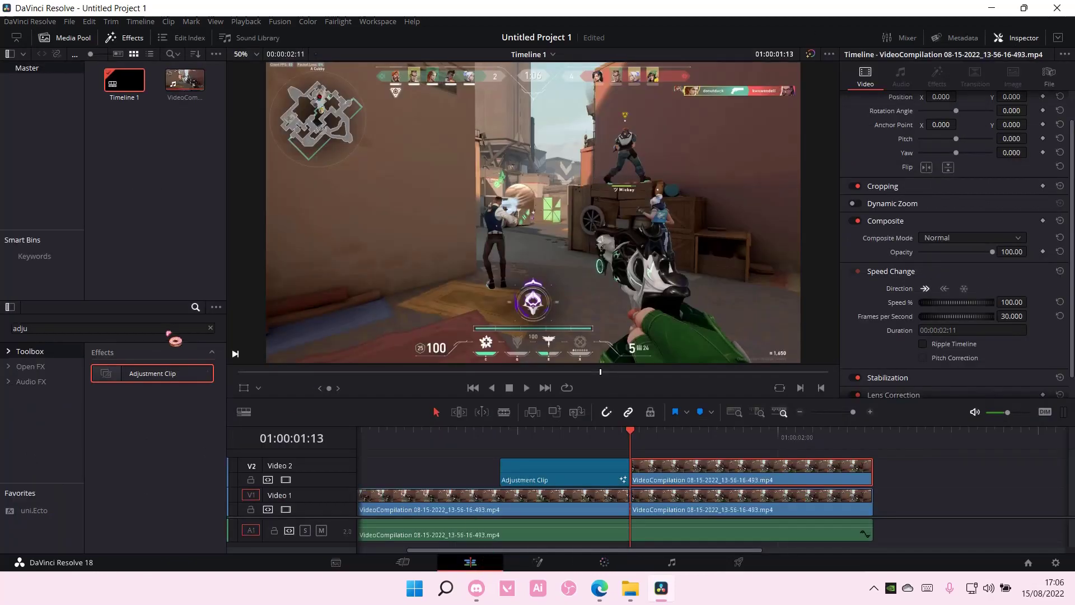
left_click(603, 562)
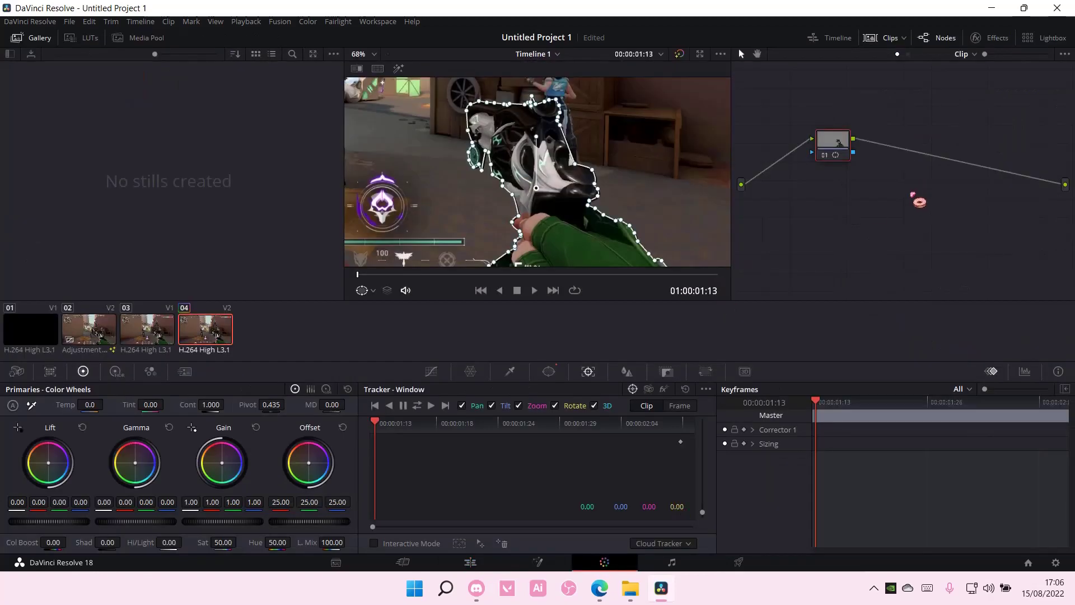
right_click(918, 201)
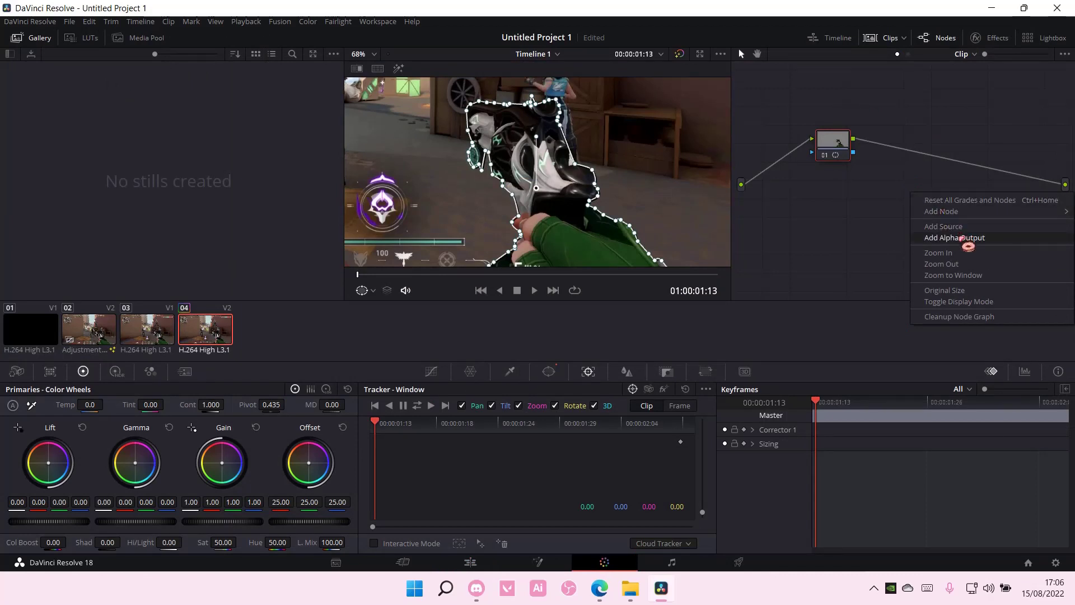
left_click(967, 239)
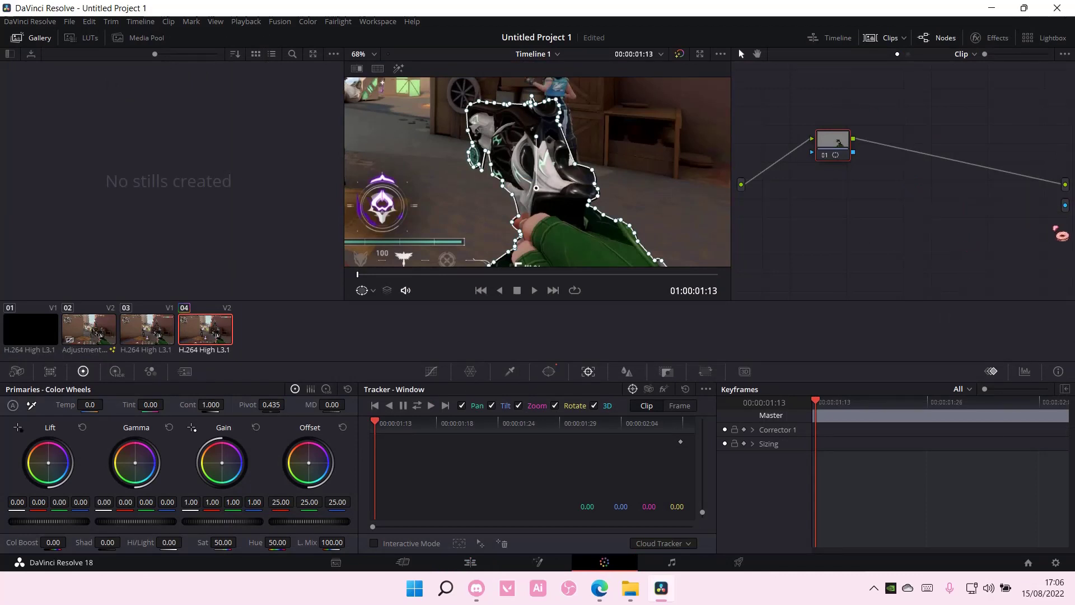
left_click_drag(1064, 206, 853, 152)
Turn the masked Video 2 clip into Compound Clip 1 and search Effects for 'uni'
left_click(472, 562)
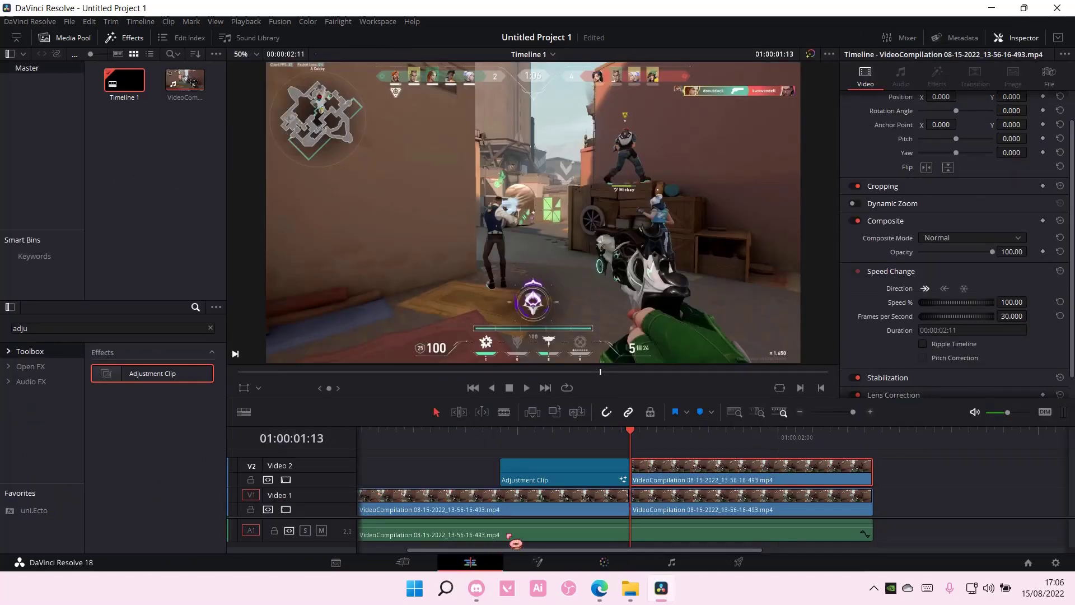
right_click(667, 479)
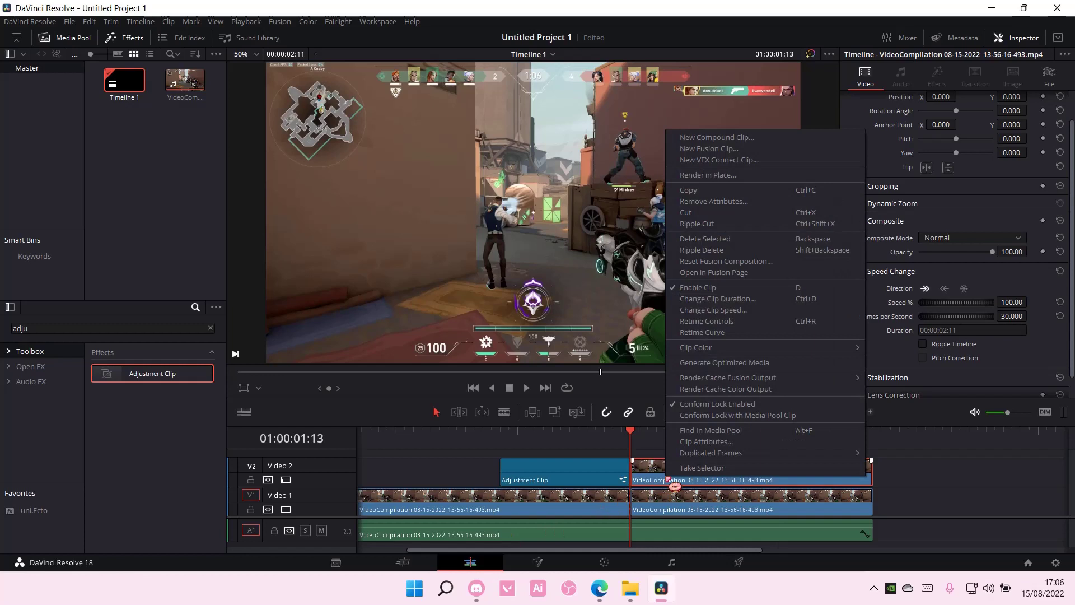
left_click(728, 138)
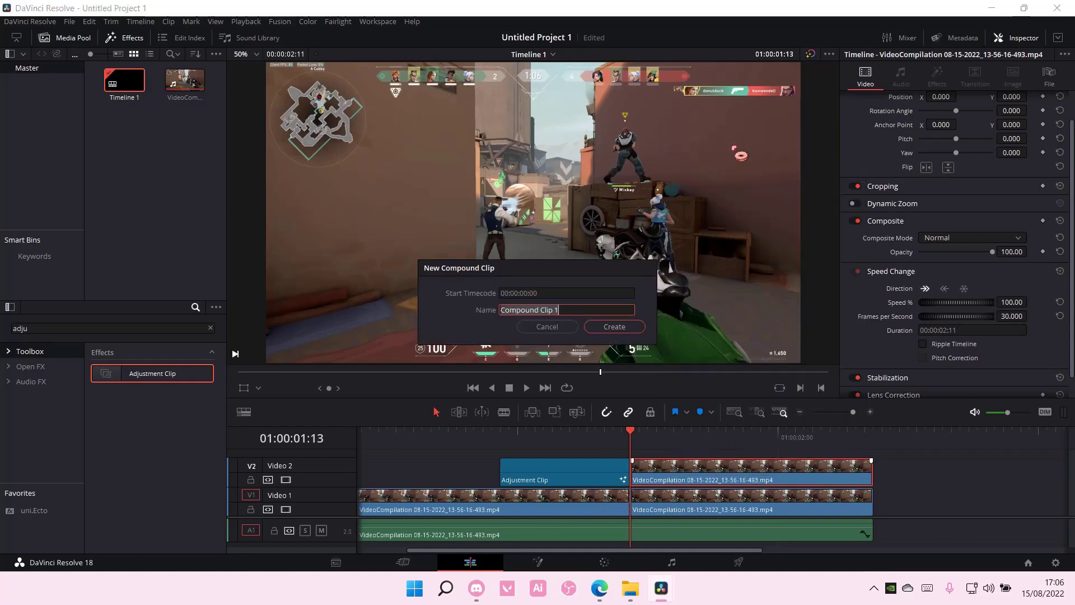
left_click(614, 327)
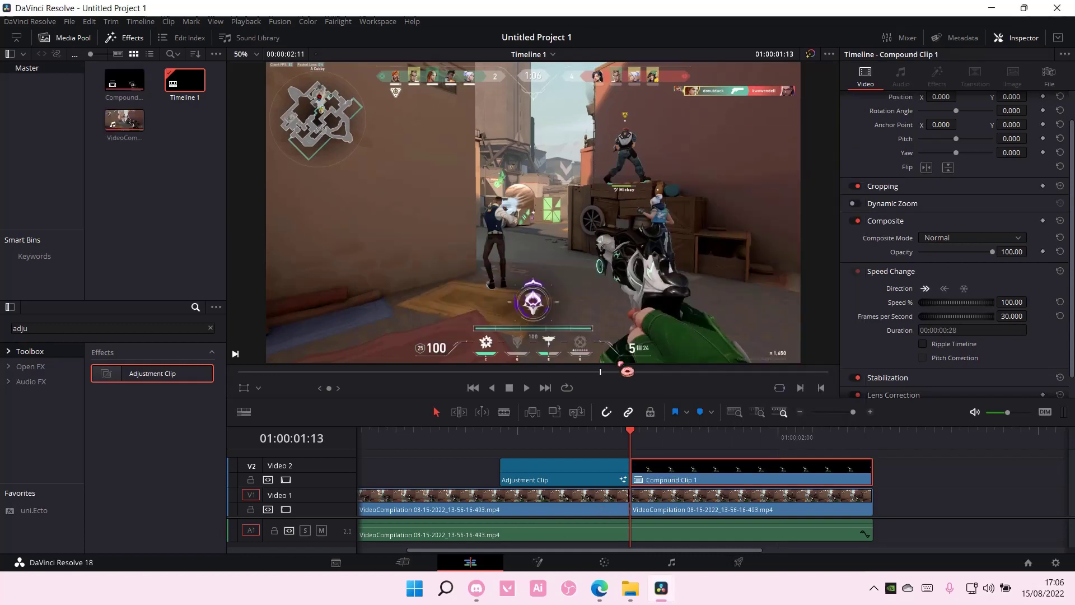
left_click(210, 328)
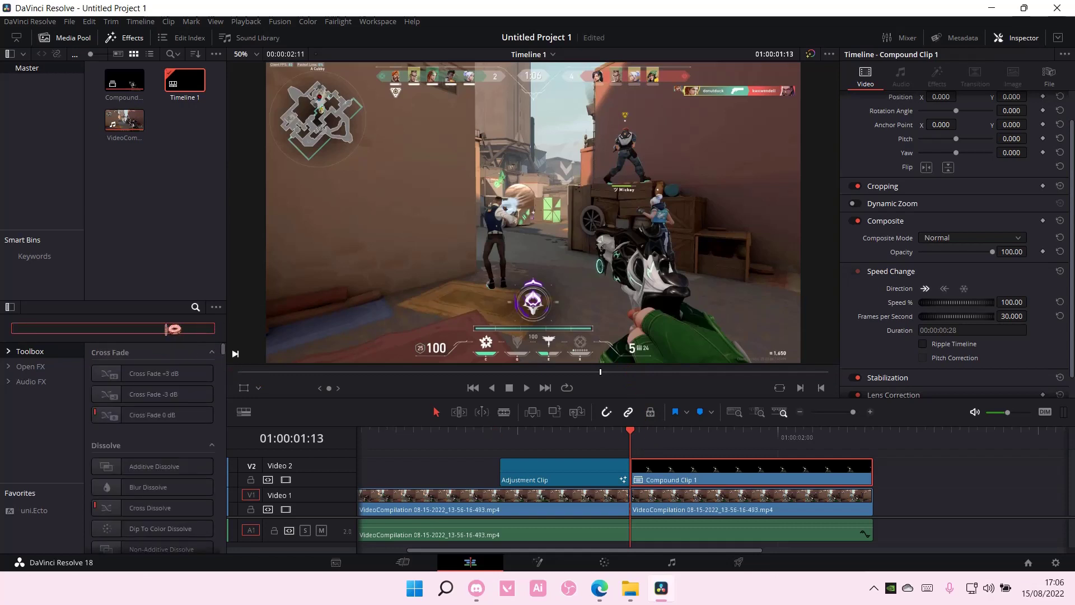
type("uni.ecto")
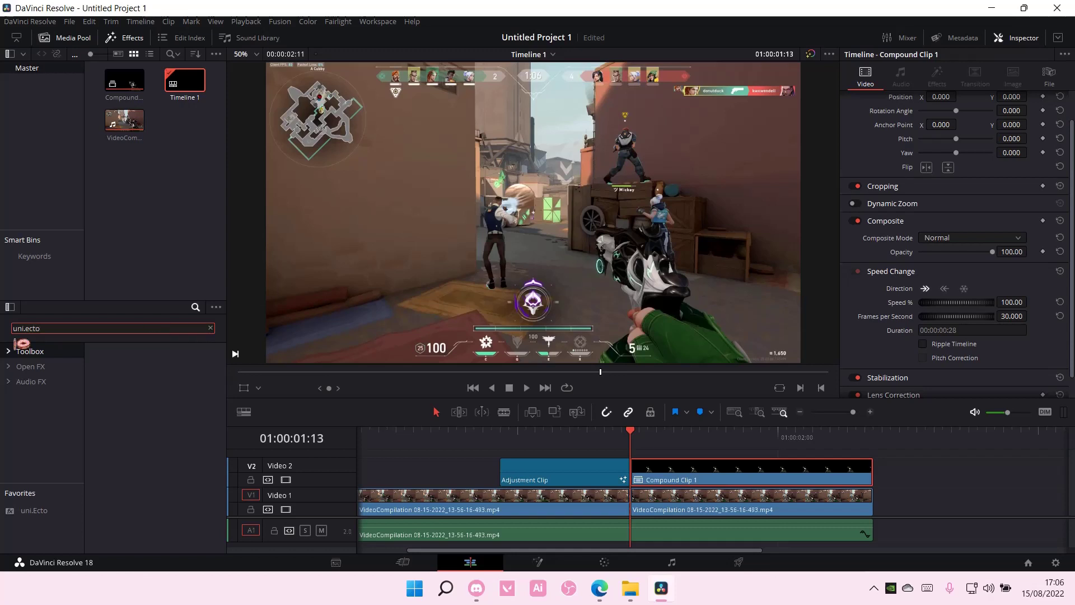
Drag uni.Ecto from Open FX onto Compound Clip 1 and save the project with Ctrl+S
left_click(14, 381)
left_click(21, 368)
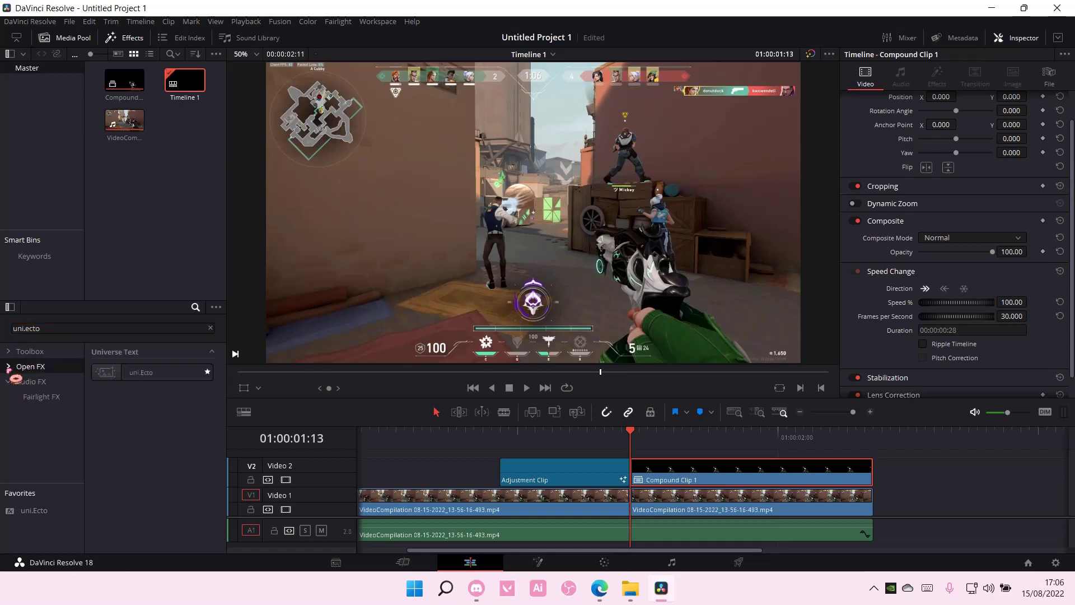
left_click_drag(142, 391, 681, 481)
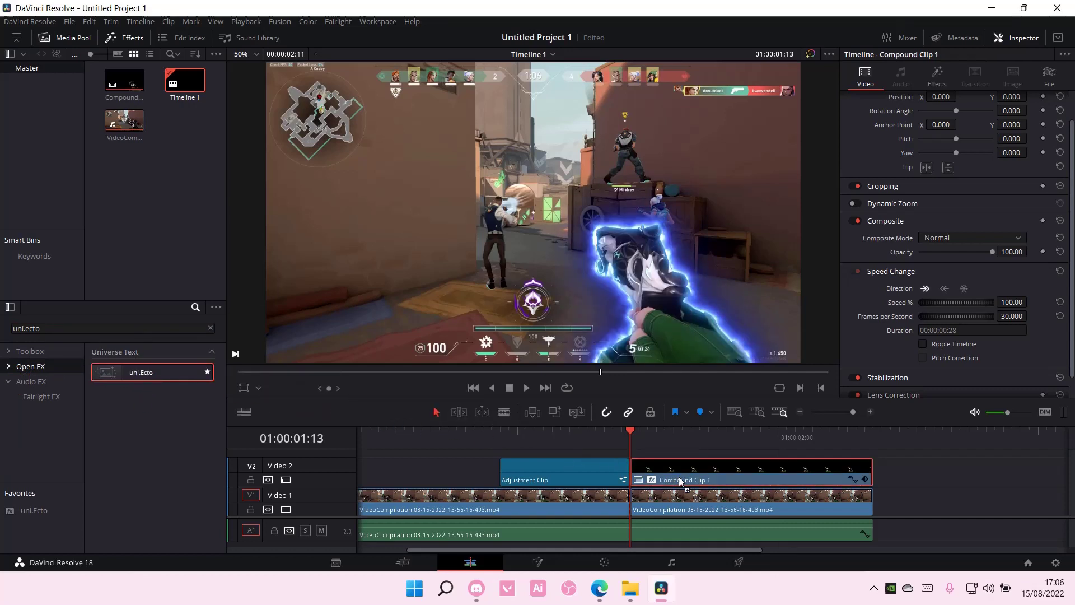
key("ctrl+s")
In the uni.Ecto Inspector settings, set Glow Intensity 2.25, Distortion 49.6 and Size 31.0
left_click(937, 76)
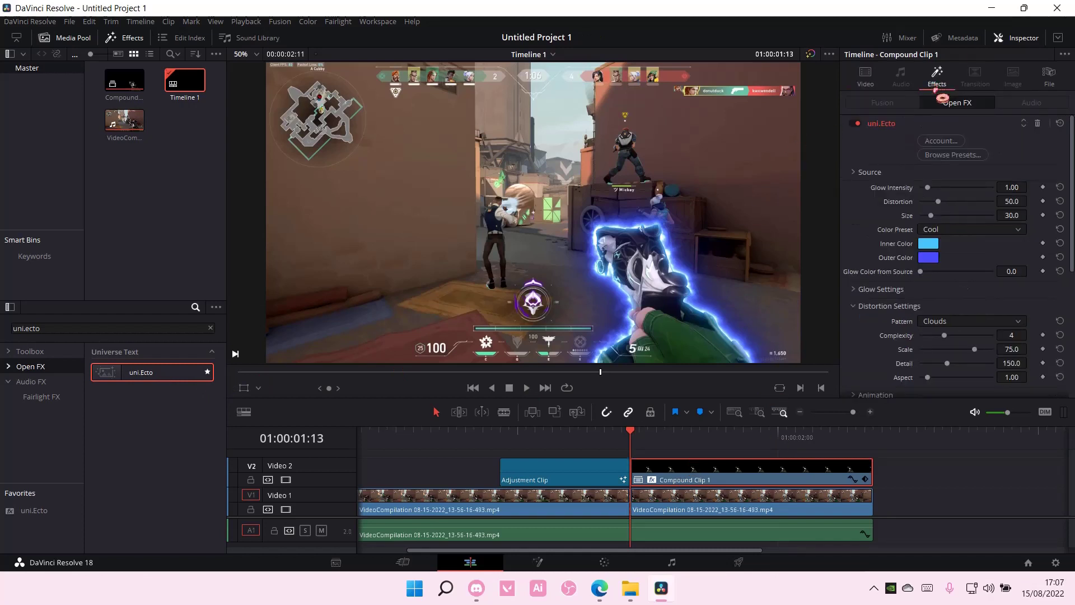
left_click_drag(928, 188, 932, 189)
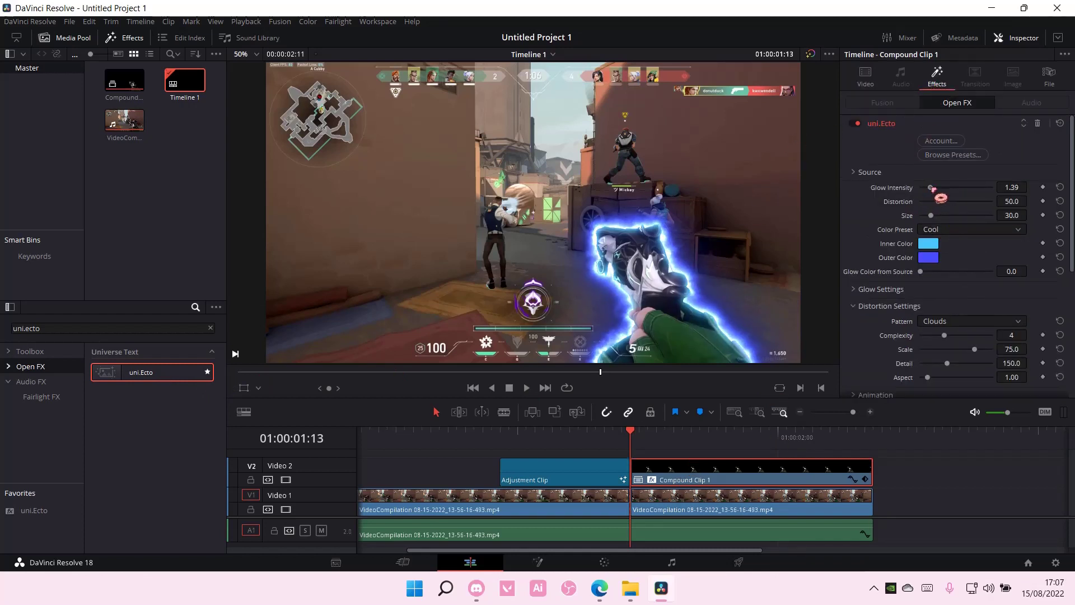
left_click(937, 201)
left_click(931, 215)
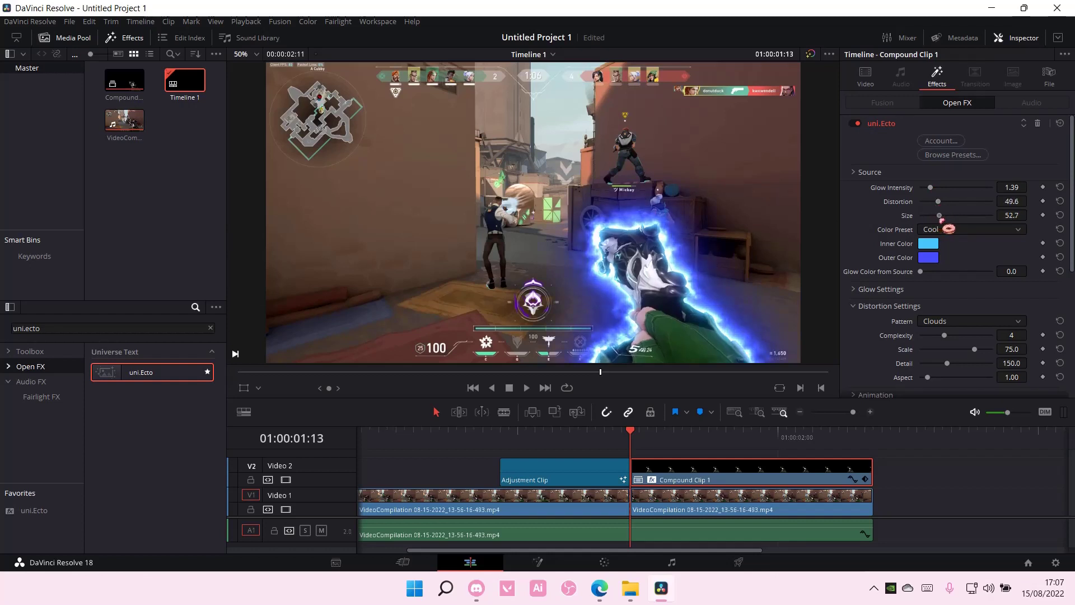
left_click_drag(931, 221, 928, 222)
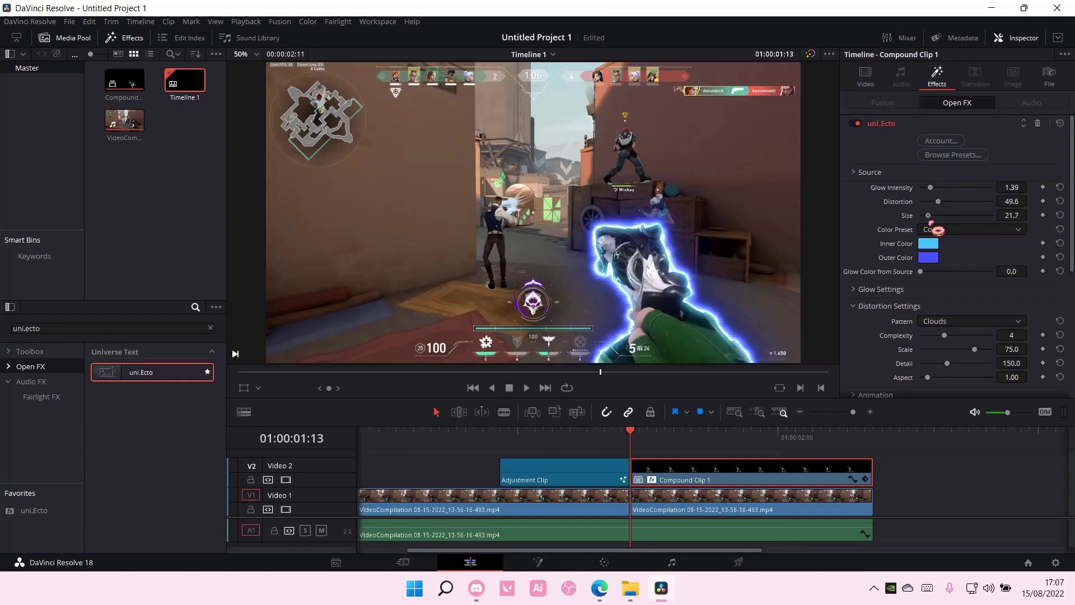
left_click_drag(931, 187, 936, 187)
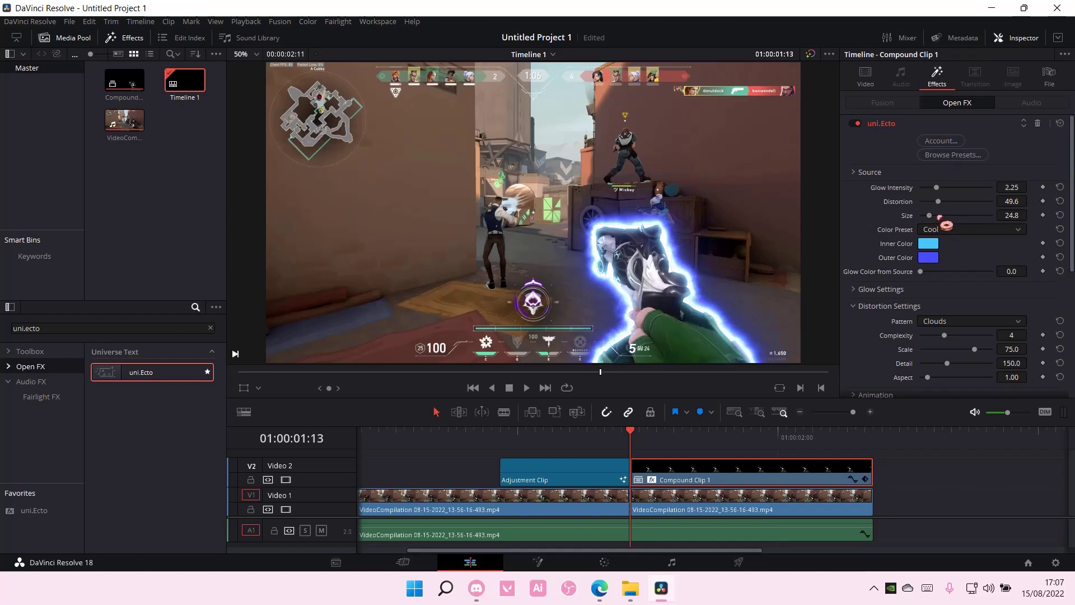
left_click_drag(942, 225, 940, 225)
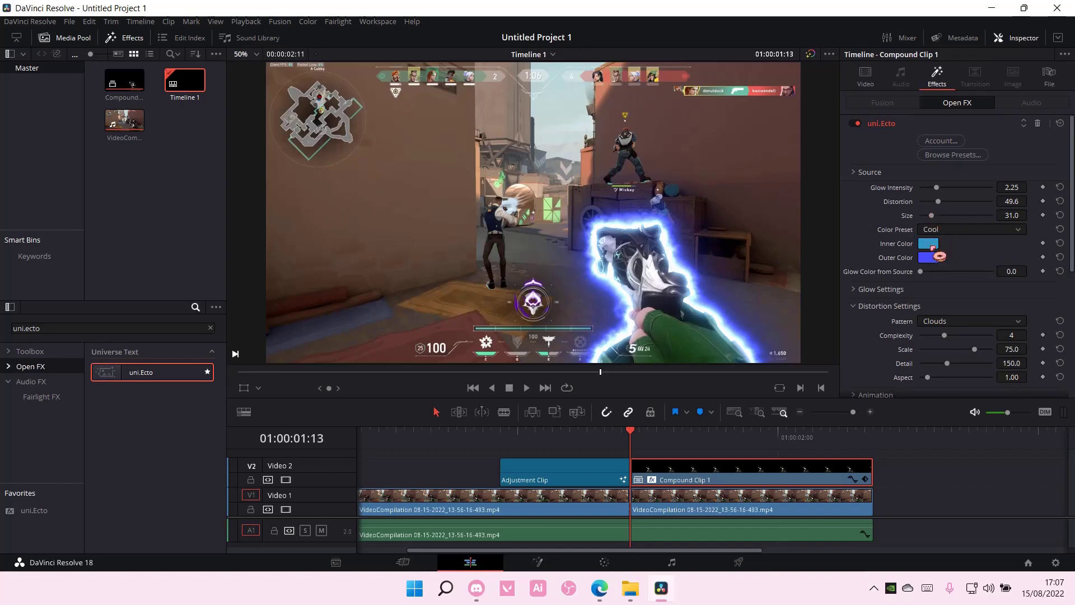
Try olive #aaaa00 as the uni.Ecto inner glow colour
left_click(928, 244)
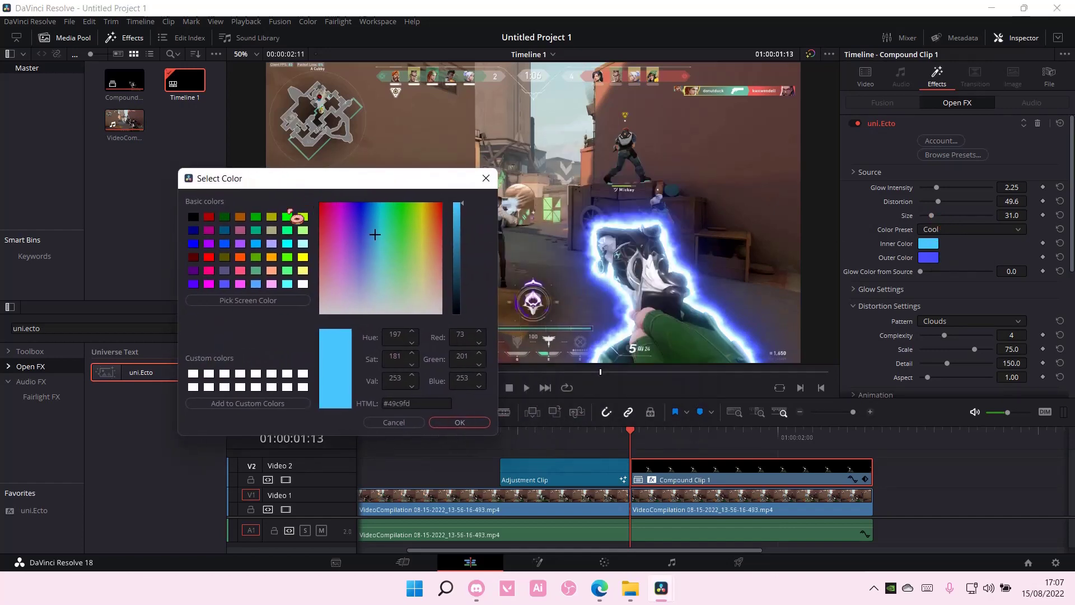
left_click(303, 217)
left_click(271, 218)
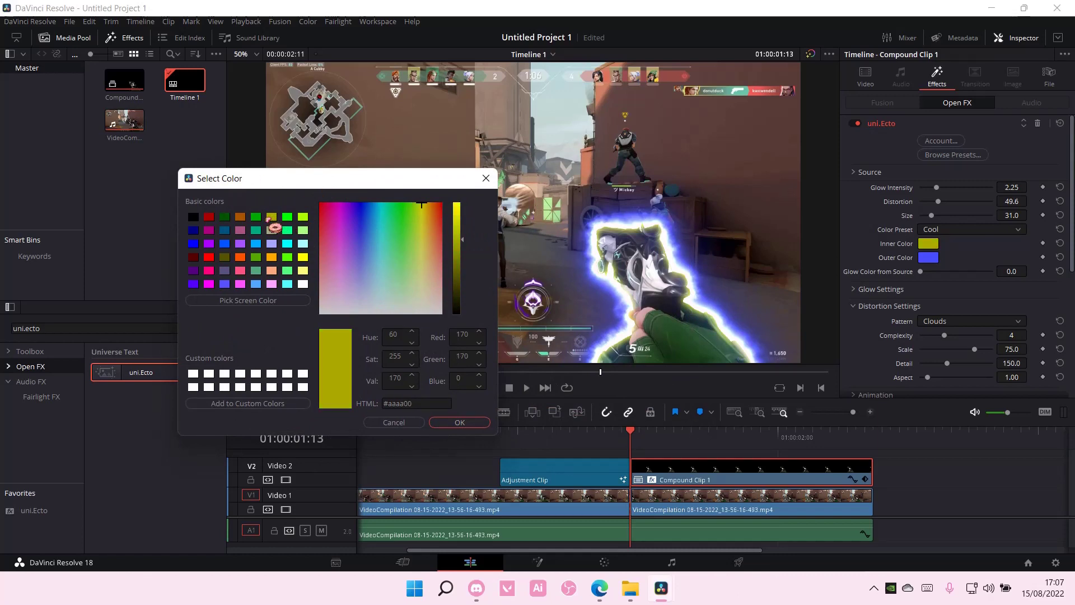
left_click(486, 178)
Set the outer glow colour to dark green #005500
left_click(928, 258)
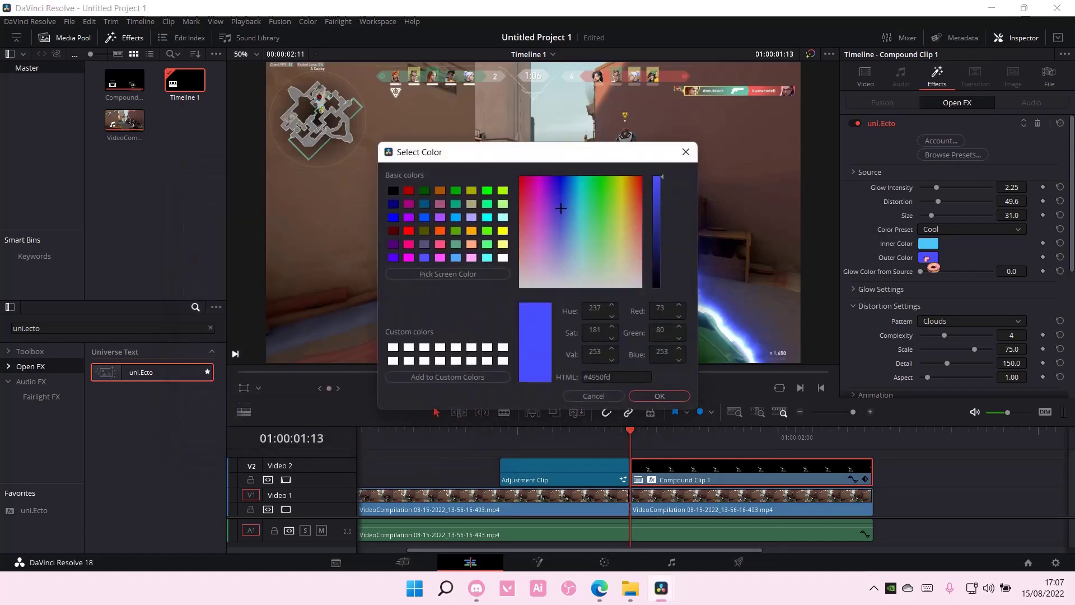
left_click_drag(527, 160, 375, 173)
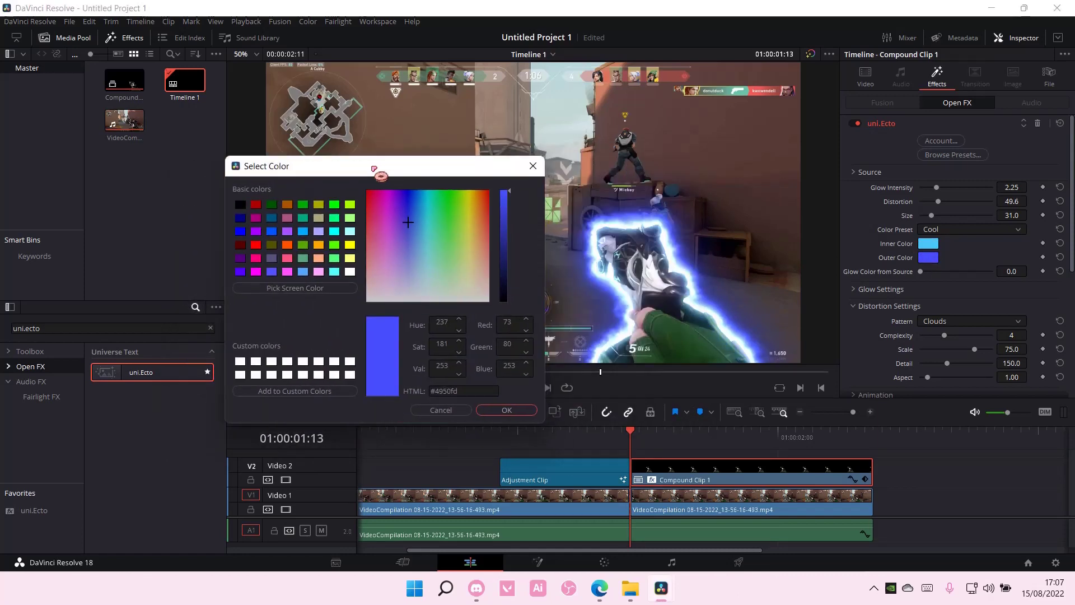
left_click(333, 258)
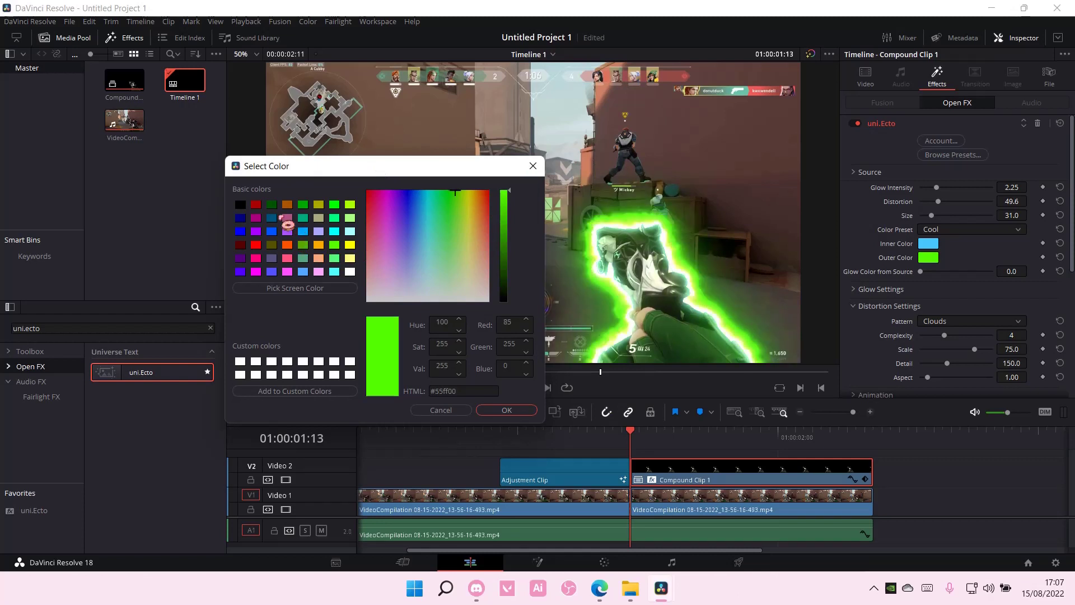
left_click(503, 263)
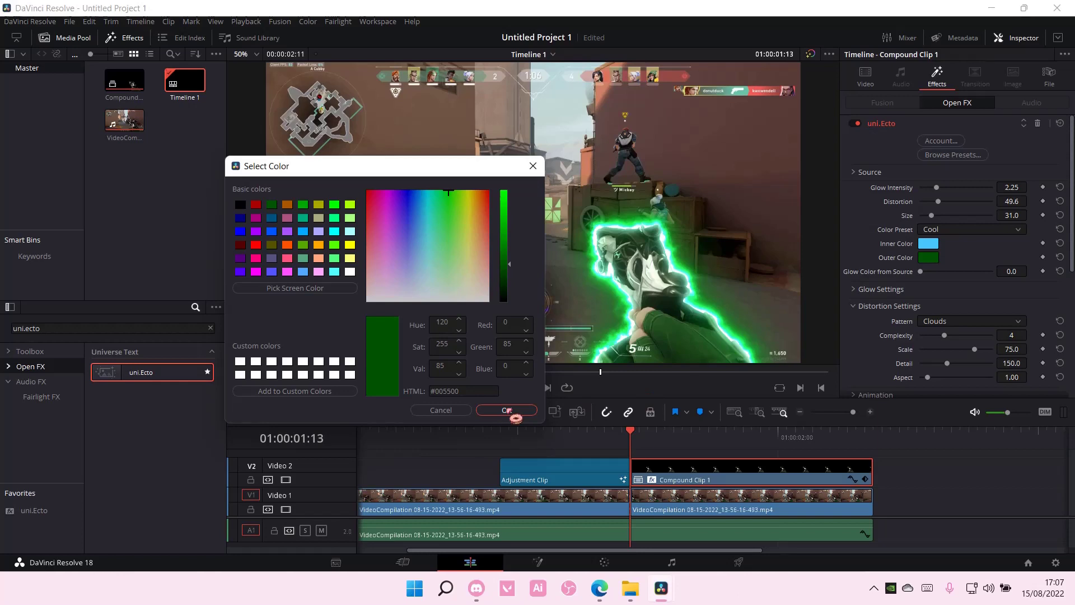
left_click(505, 410)
Change the inner glow colour to yellow #ffff00
left_click(929, 245)
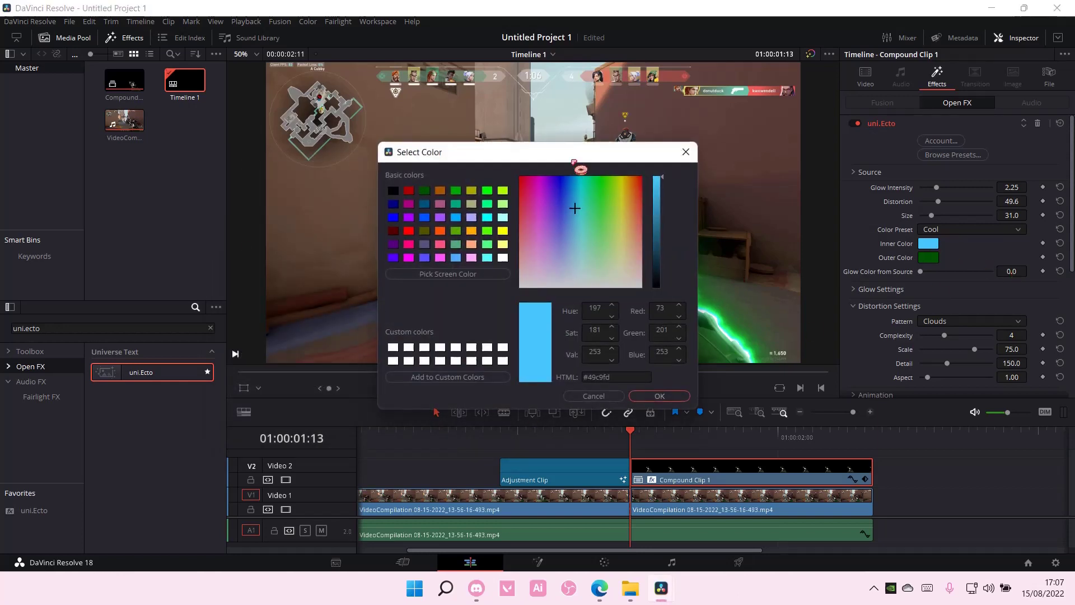
left_click_drag(580, 152, 325, 173)
left_click(247, 249)
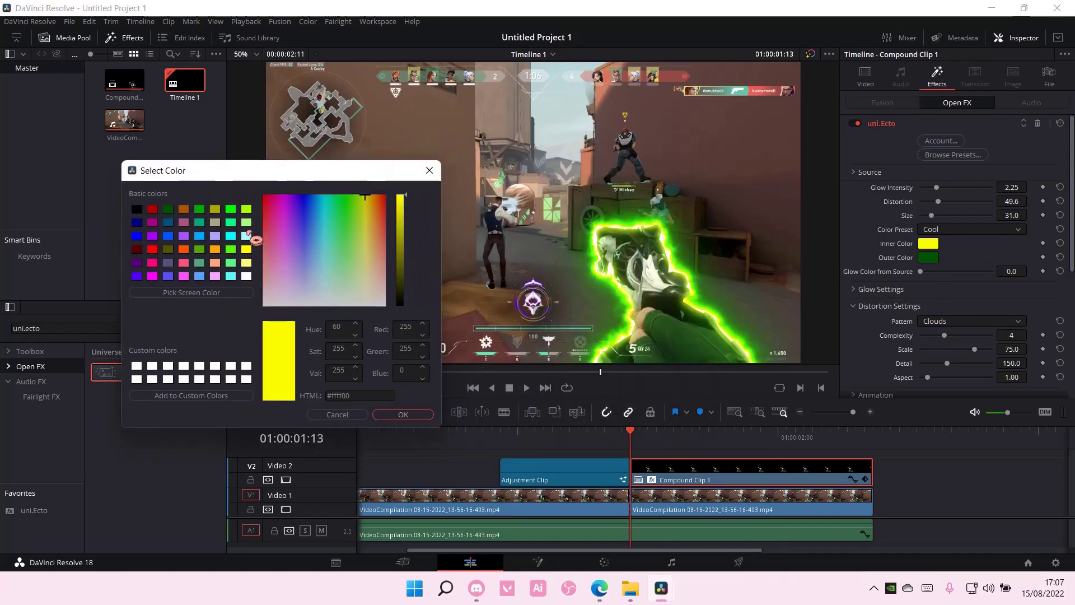
left_click(386, 415)
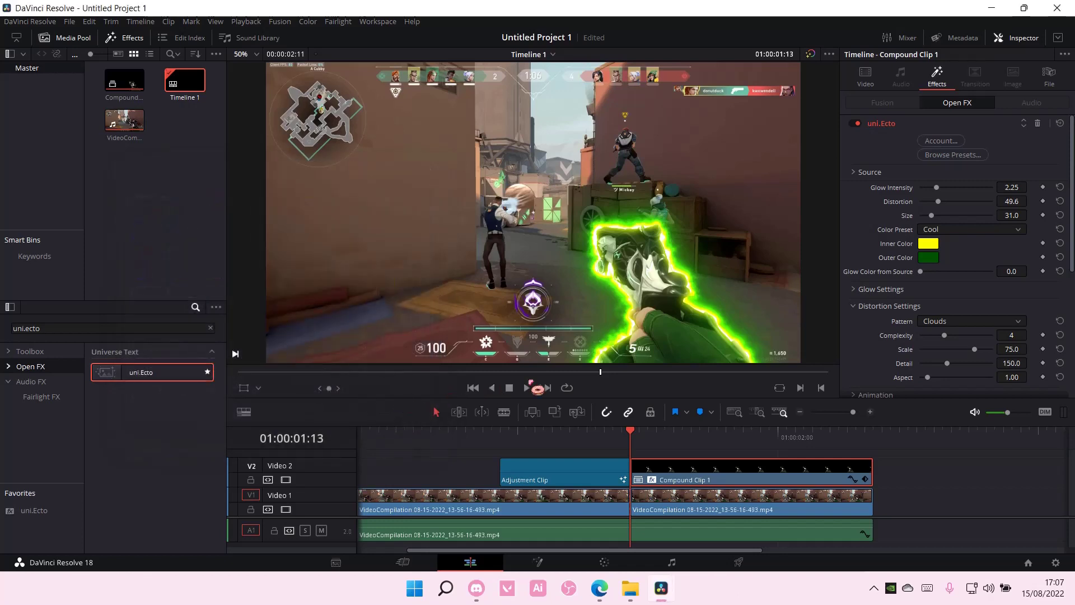
Expand the uni.Ecto Glow Settings and scroll down to the Distortion, Animation and Mask sections
left_click(866, 290)
scroll(953, 321, "down", 3)
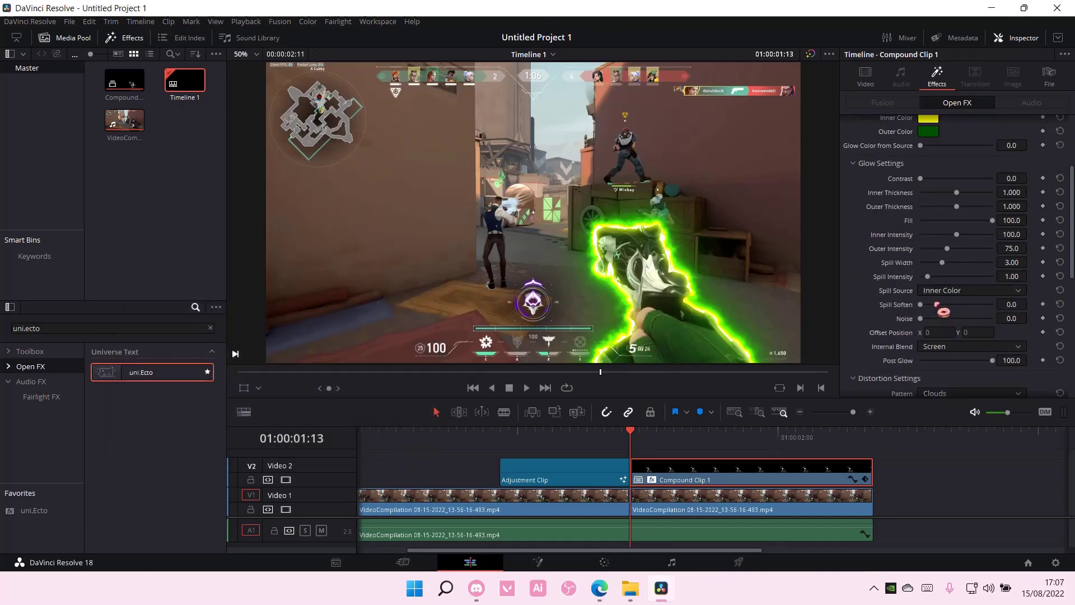
scroll(937, 276, "down", 6)
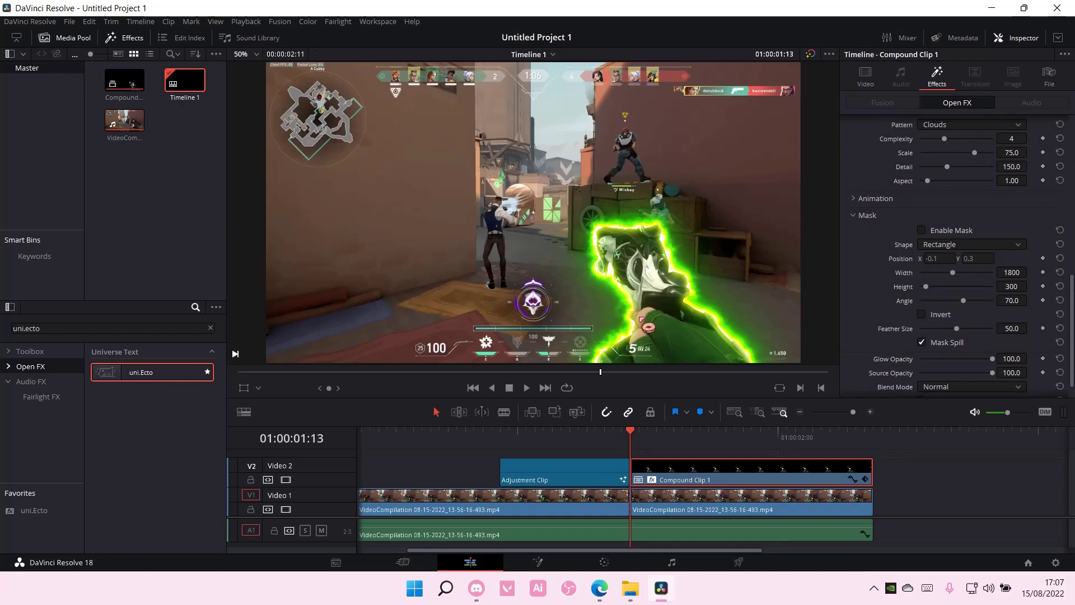
scroll(533, 212, "down", 1)
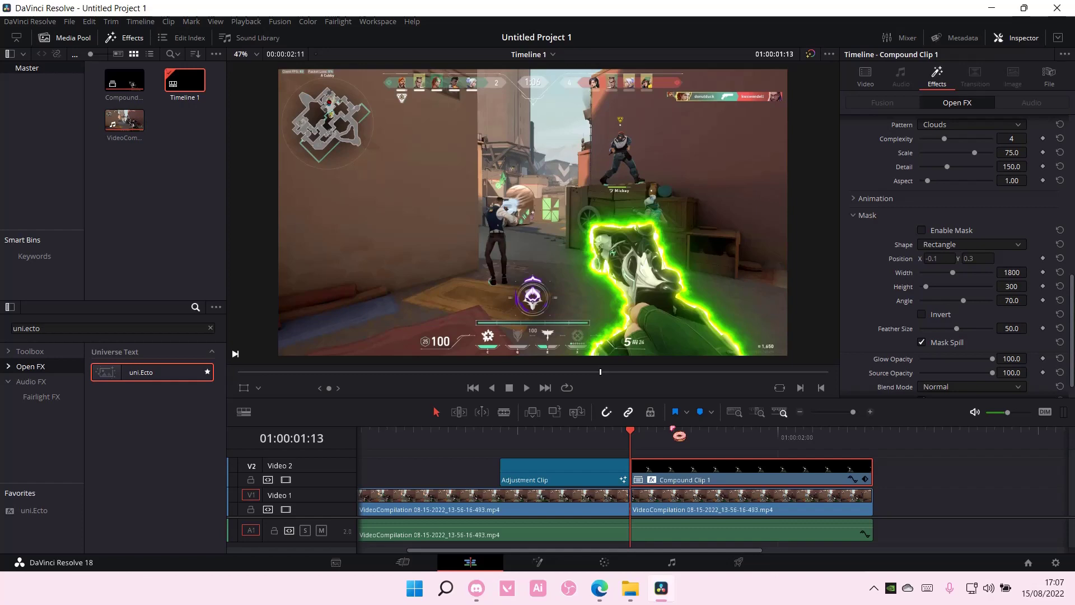
left_click_drag(637, 445, 512, 446)
key("space")
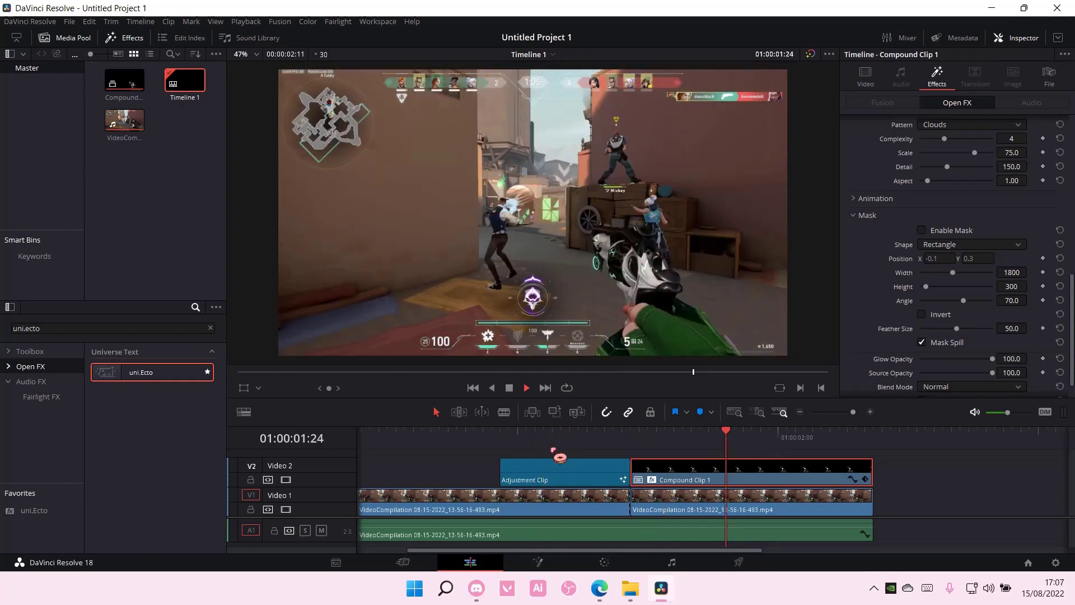
left_click_drag(804, 435, 630, 461)
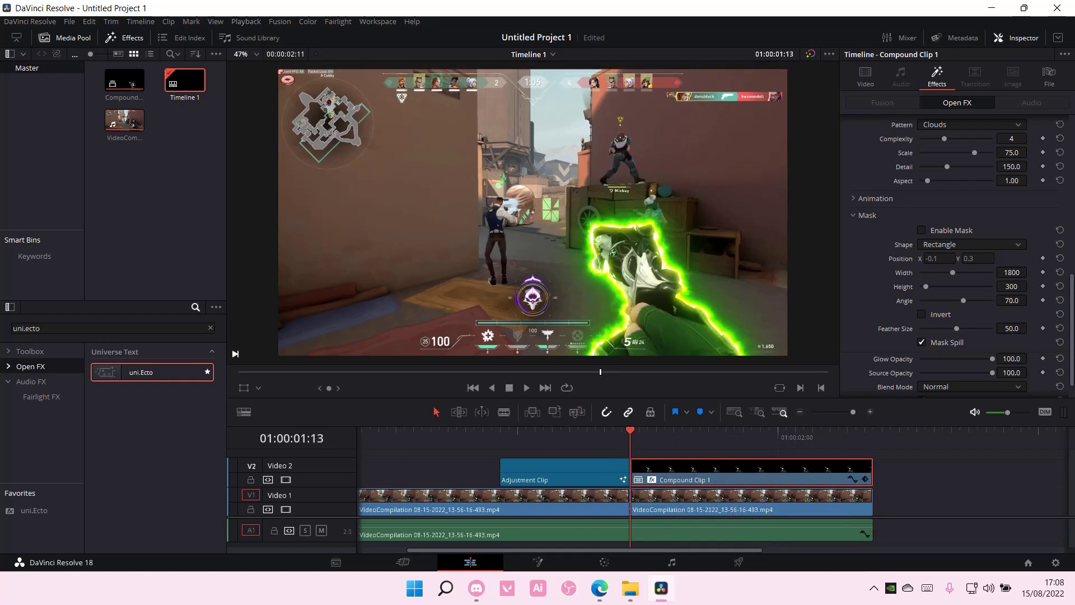
mouse_move(648, 442)
left_mouse_down()
mouse_move(693, 445)
mouse_move(631, 446)
left_mouse_up()
Set the timeline proxy resolution to Quarter from the Playback menu
left_click(247, 22)
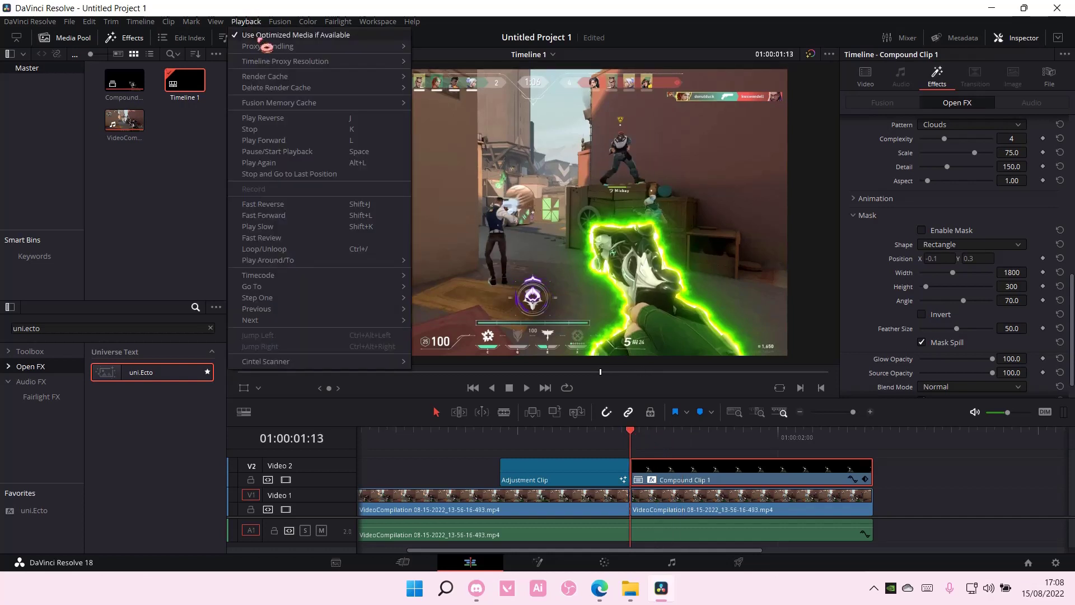
mouse_move(292, 63)
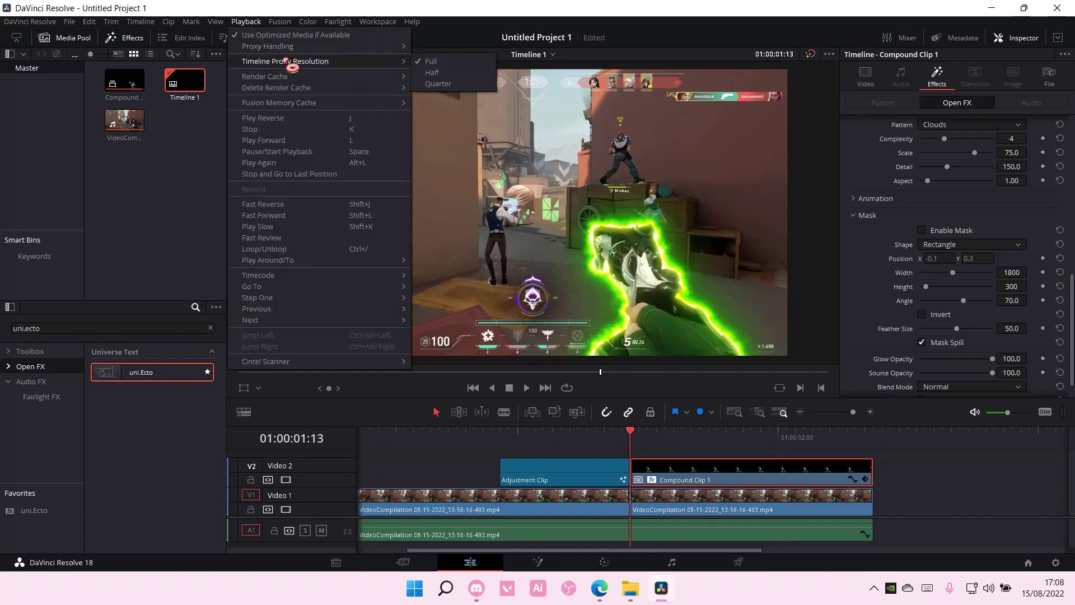
left_click(437, 85)
Switch the Playback render cache to Smart
left_click(246, 22)
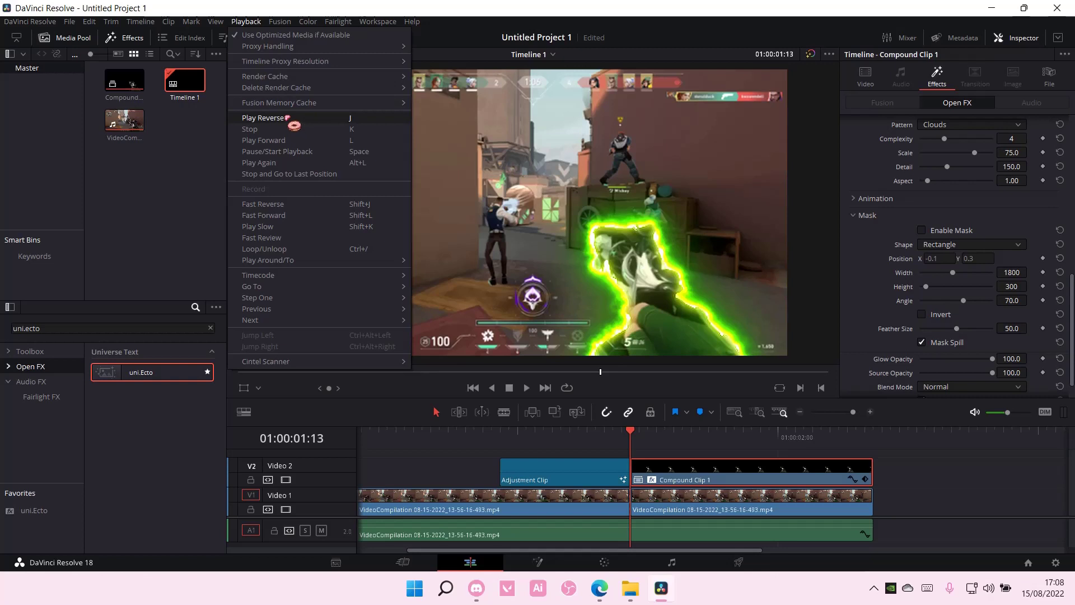
mouse_move(285, 78)
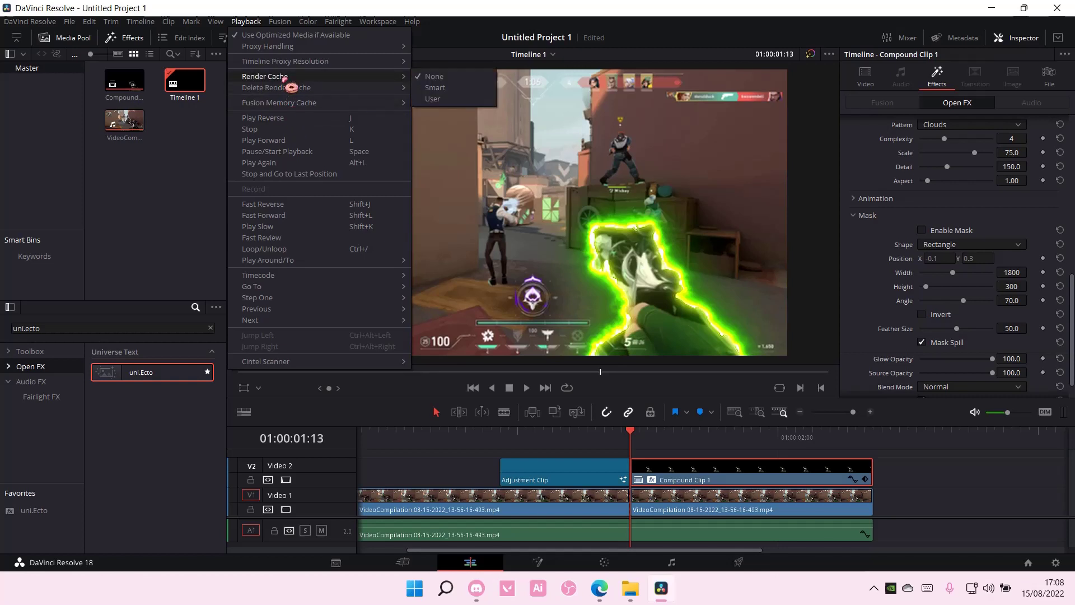
left_click(439, 91)
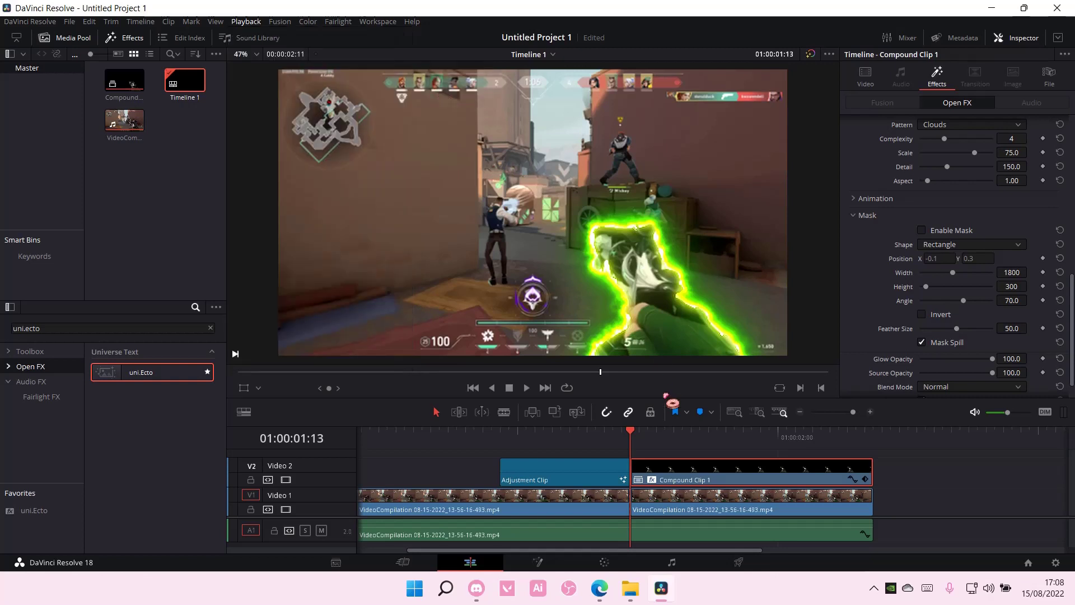
key("space")
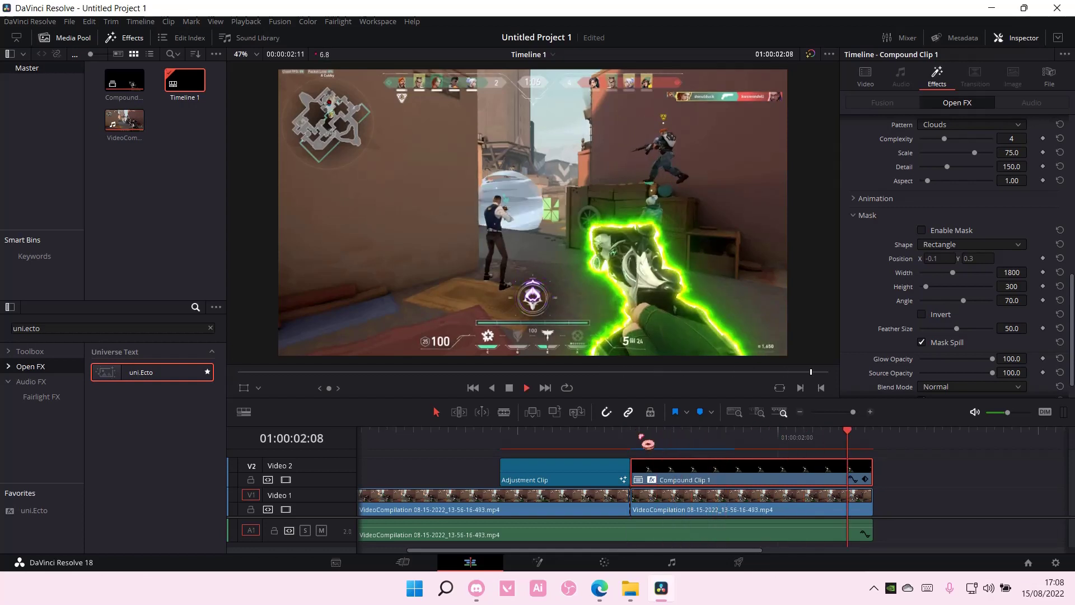
left_click(635, 432)
left_click(632, 431)
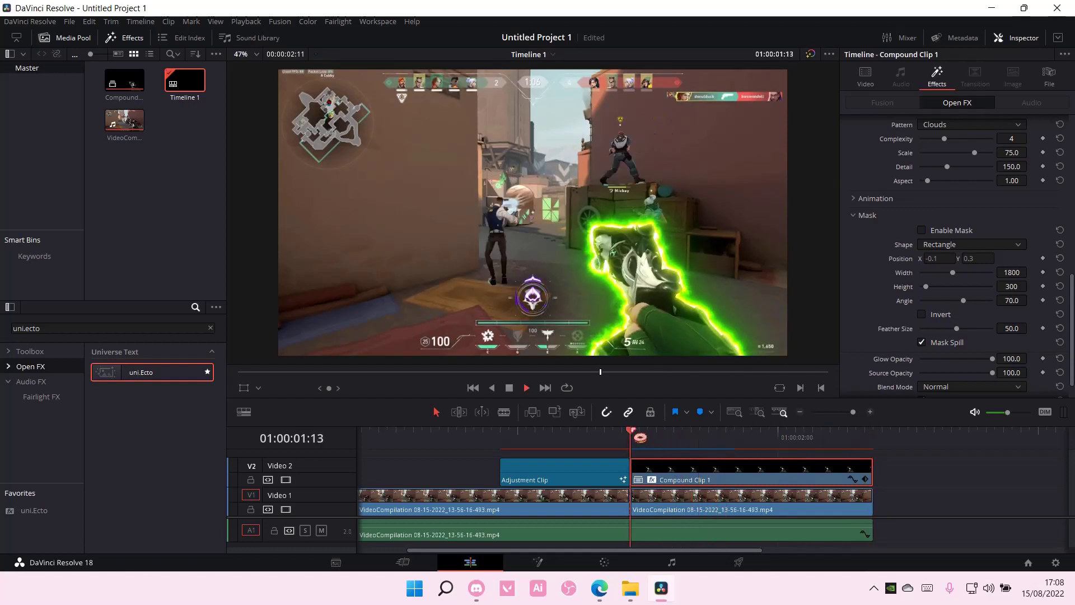
key("space")
left_click(632, 431)
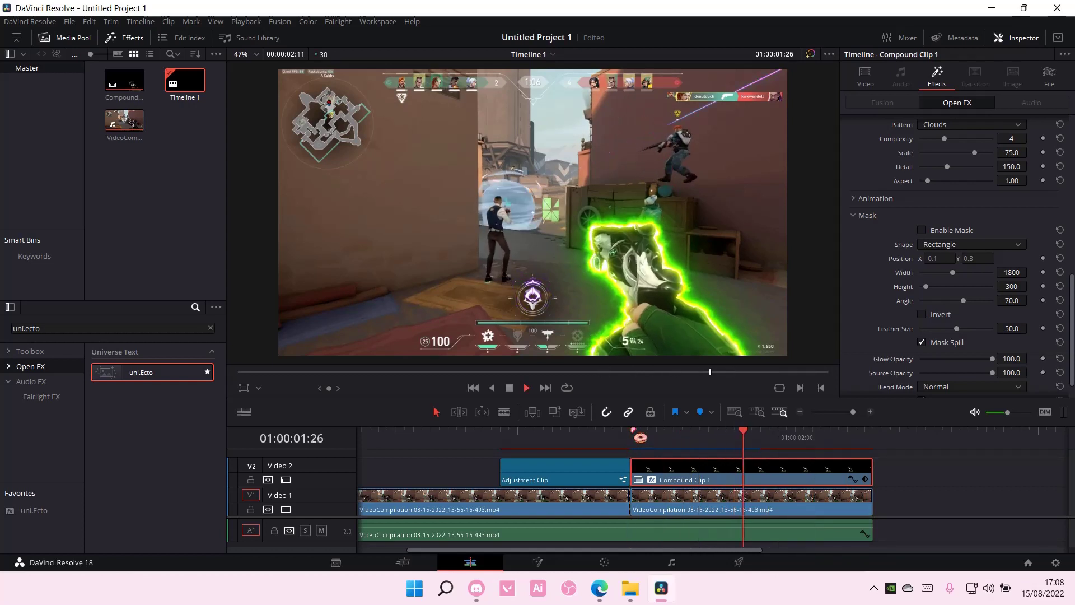
left_click(634, 433)
left_click(634, 432)
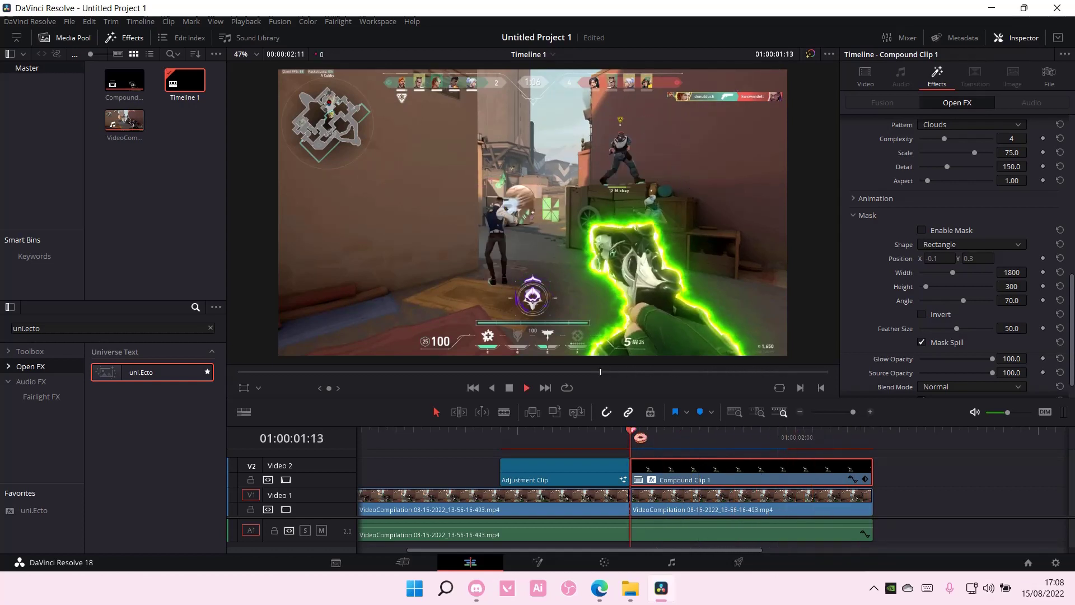
left_click(632, 431)
left_click(553, 435)
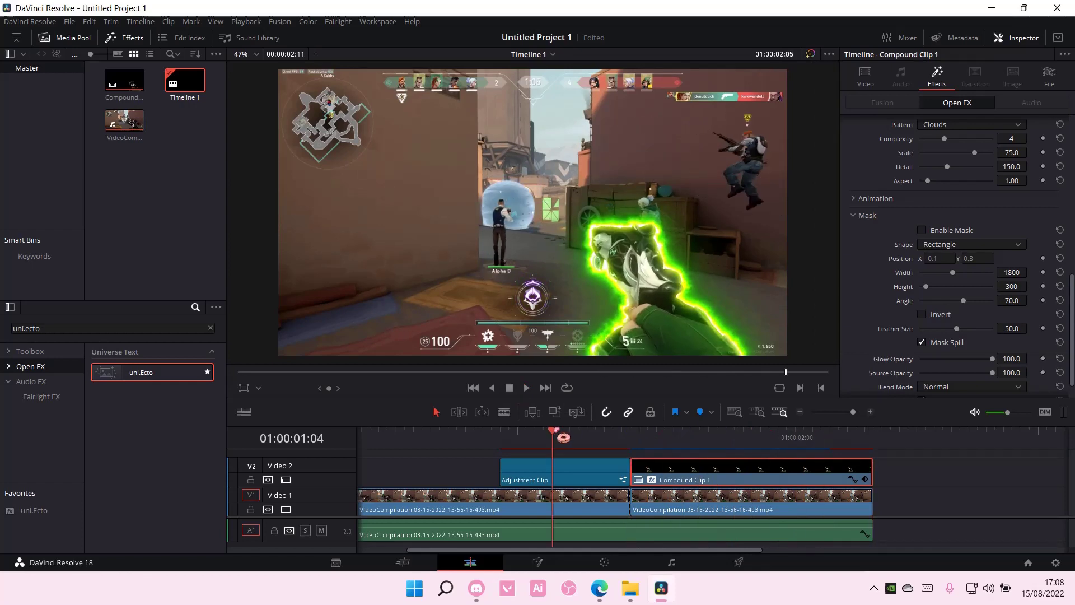
left_click(534, 432)
left_click(526, 387)
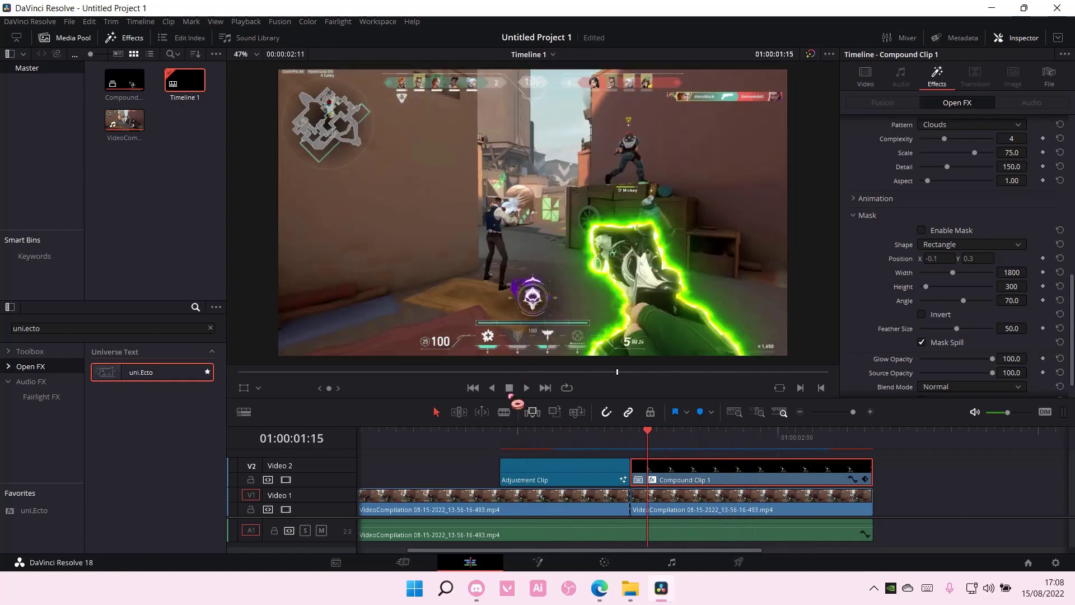
left_click(501, 431)
key("space")
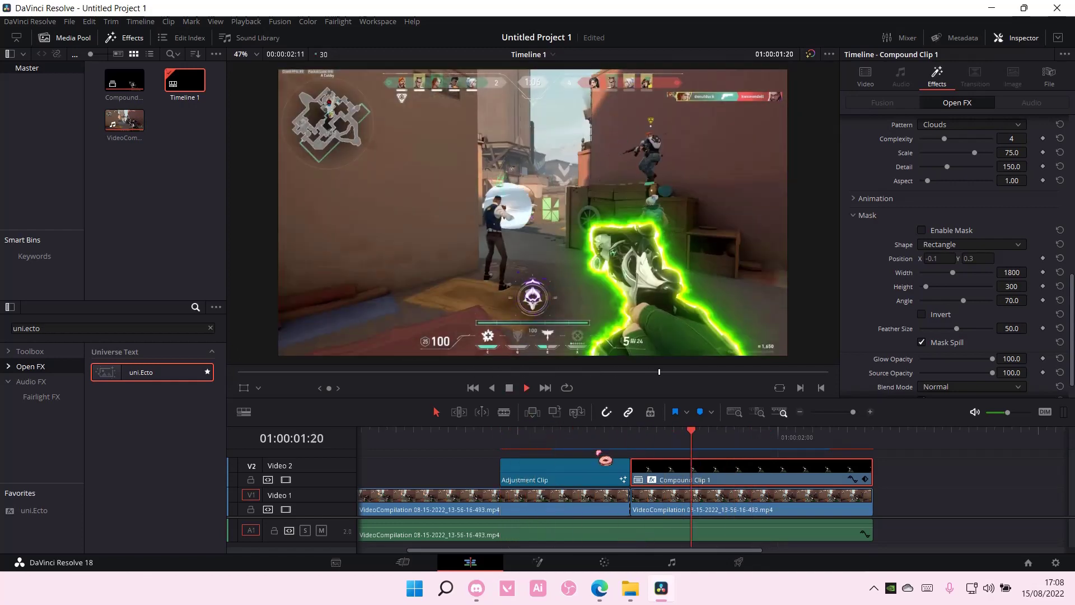